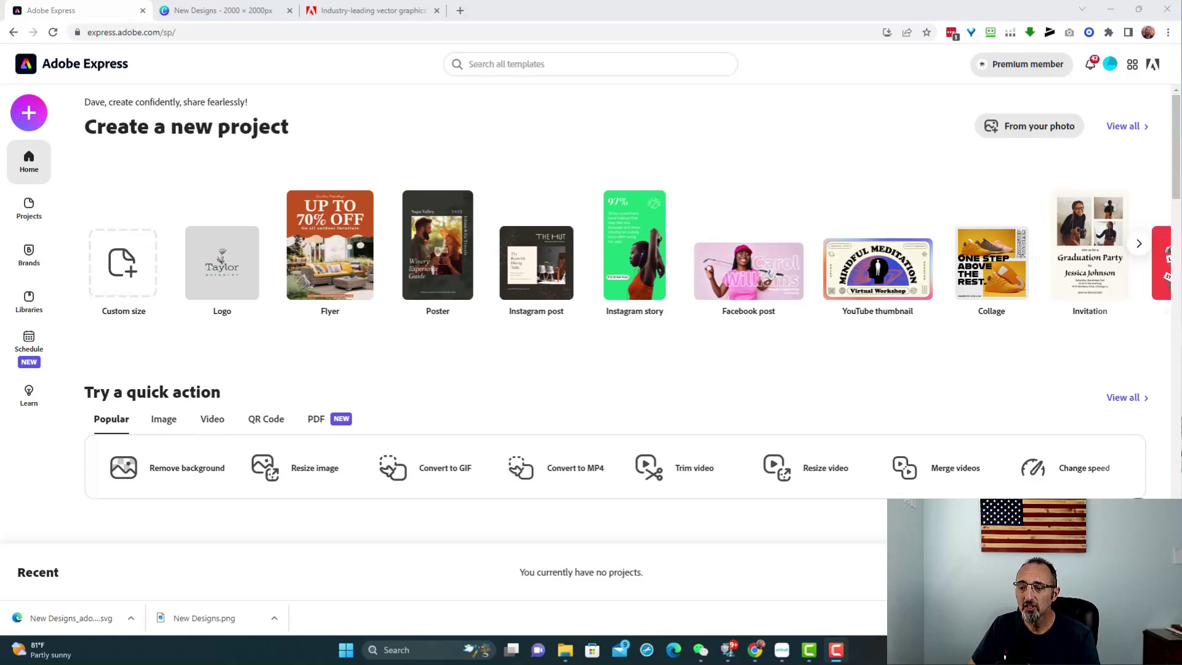
# Step: Launch Adobe Express's Convert to SVG quick action, then switch to the Canva cross design tab
pyautogui.click(1126, 400)
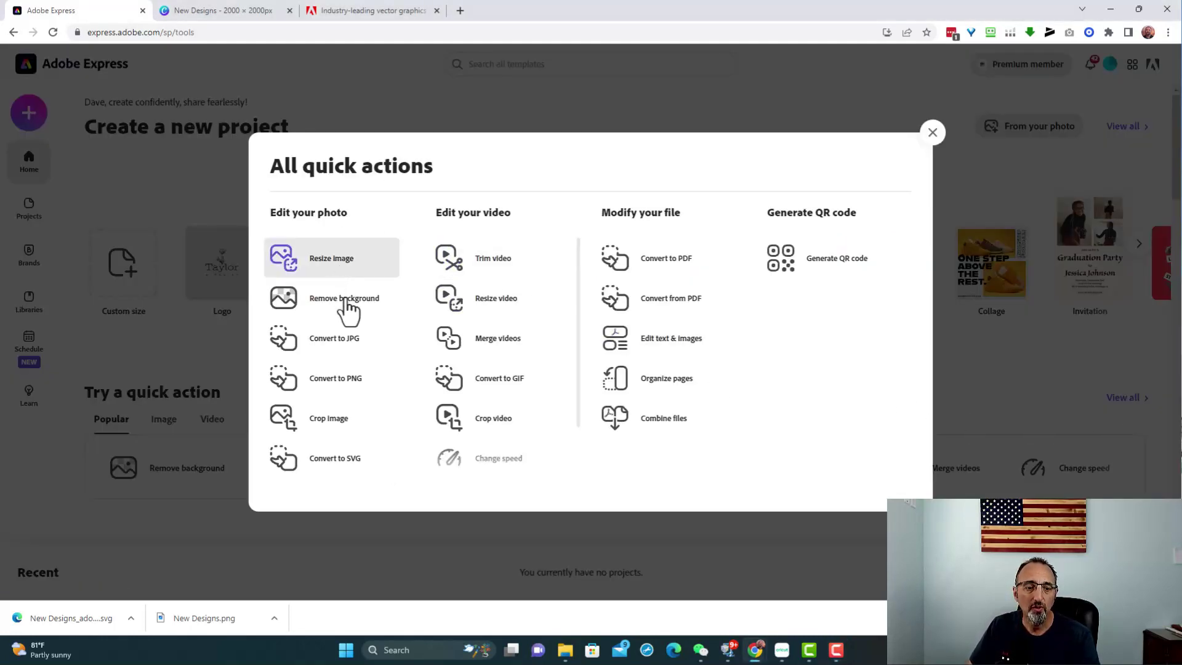
pyautogui.click(317, 460)
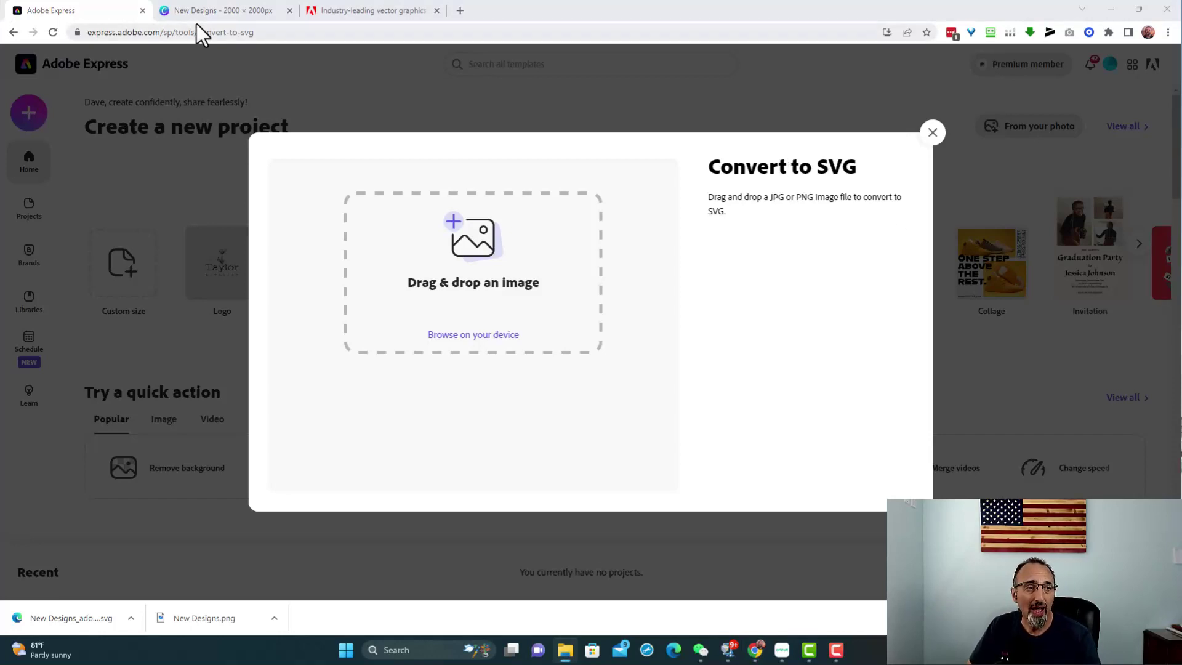
pyautogui.click(247, 16)
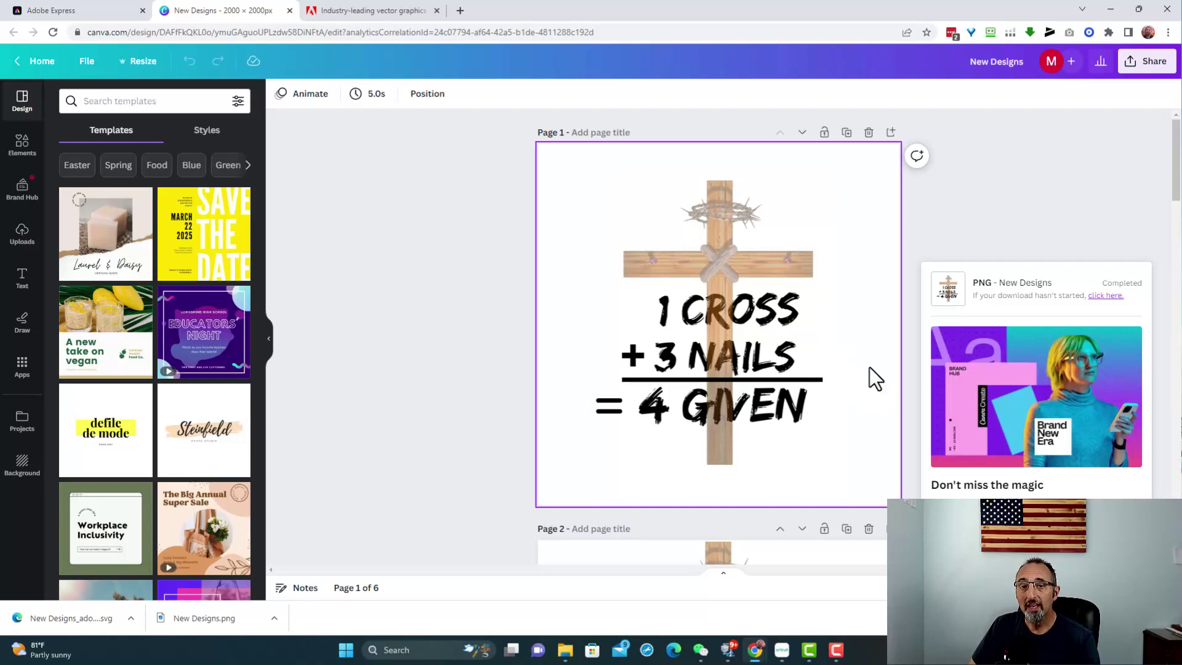
# Step: Download the cross design as a PNG with a transparent background
pyautogui.click(1140, 62)
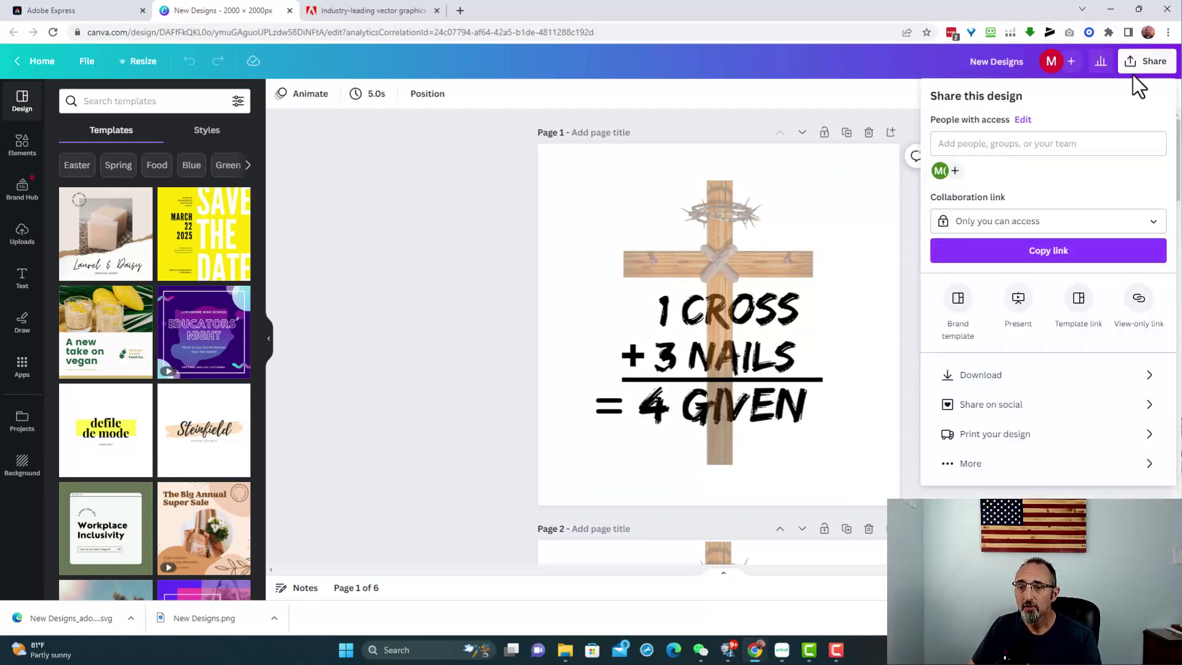
pyautogui.click(1062, 376)
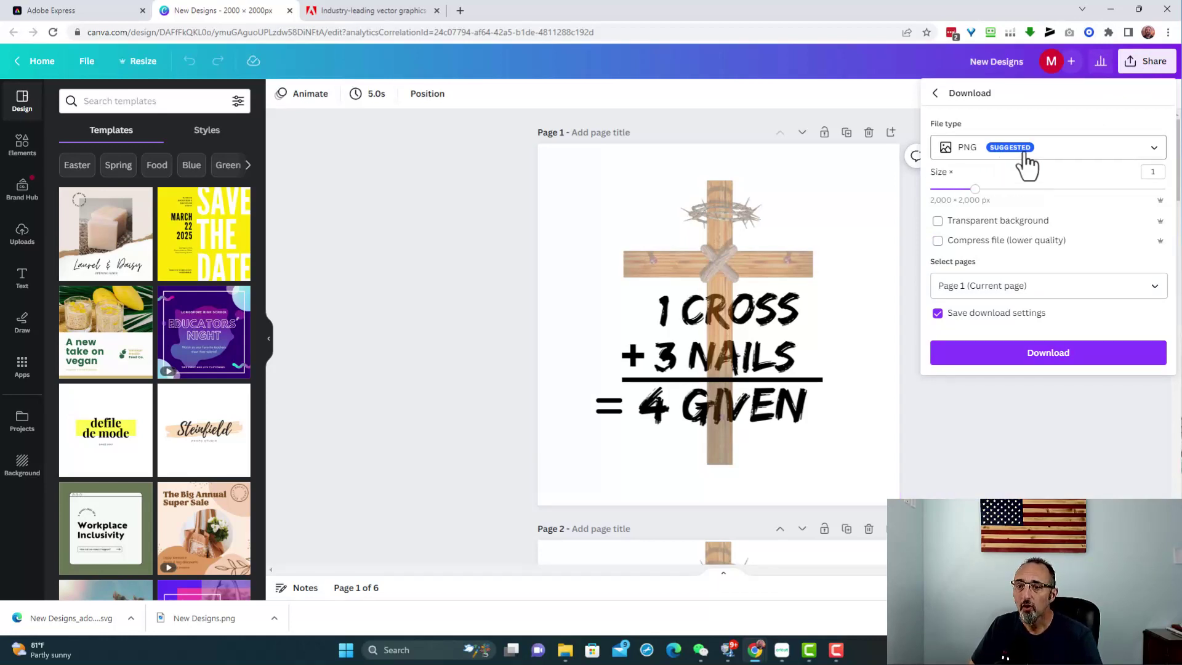
pyautogui.click(939, 222)
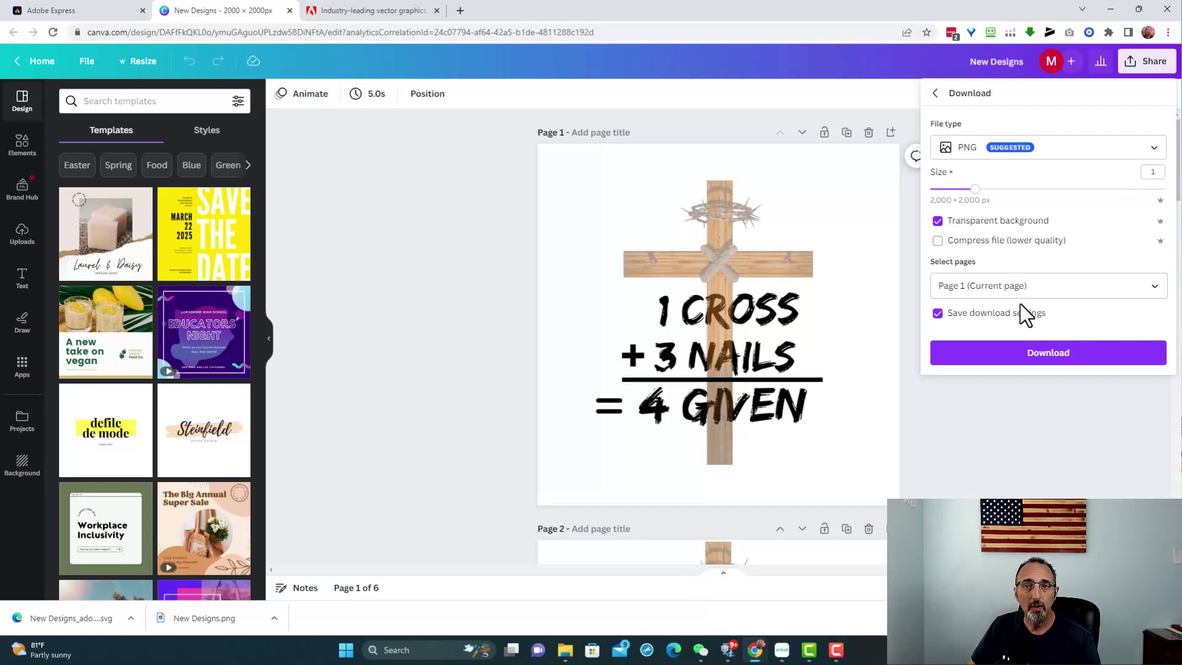
pyautogui.click(938, 221)
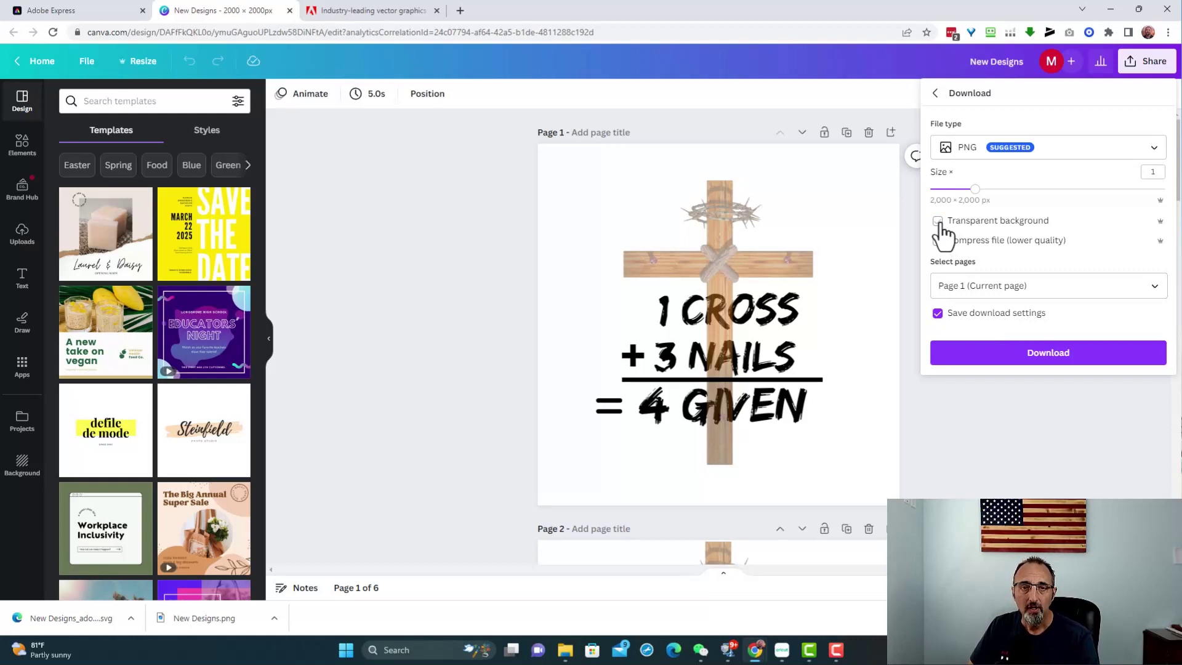
pyautogui.click(938, 221)
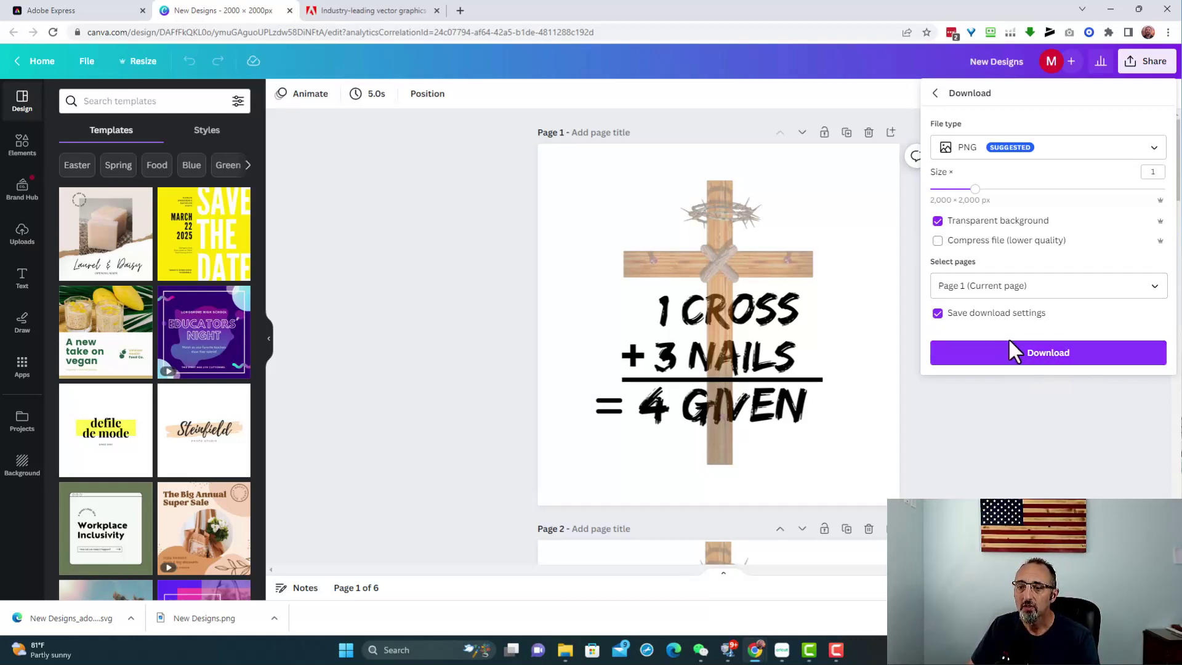
pyautogui.click(1044, 355)
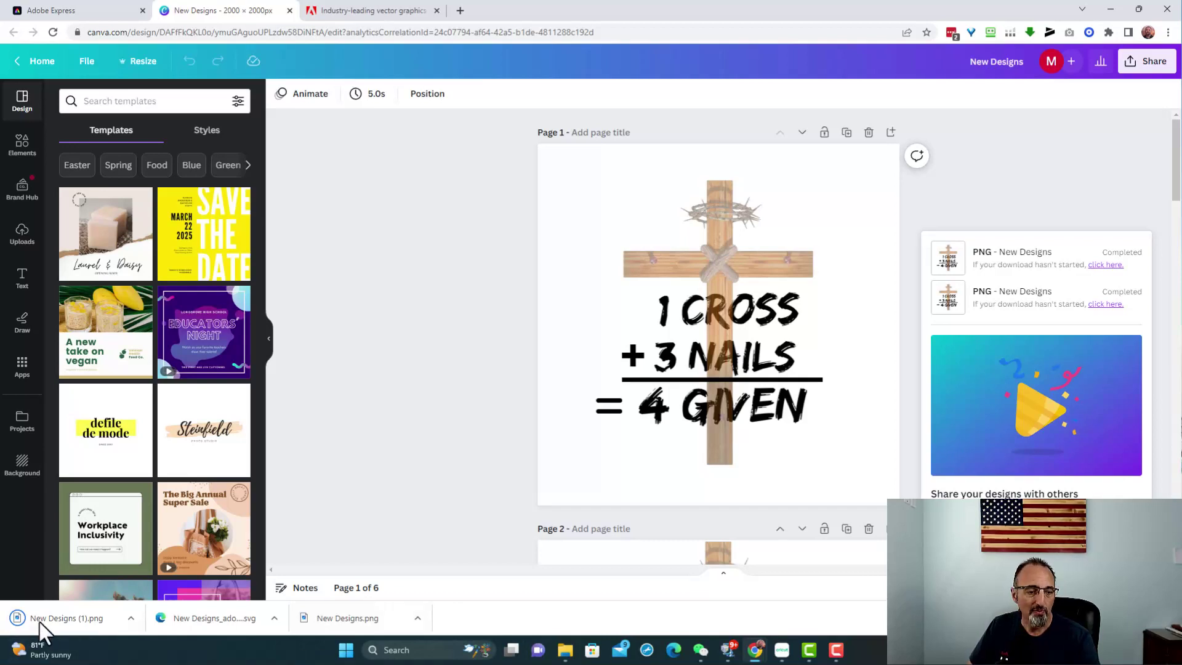
pyautogui.click(85, 622)
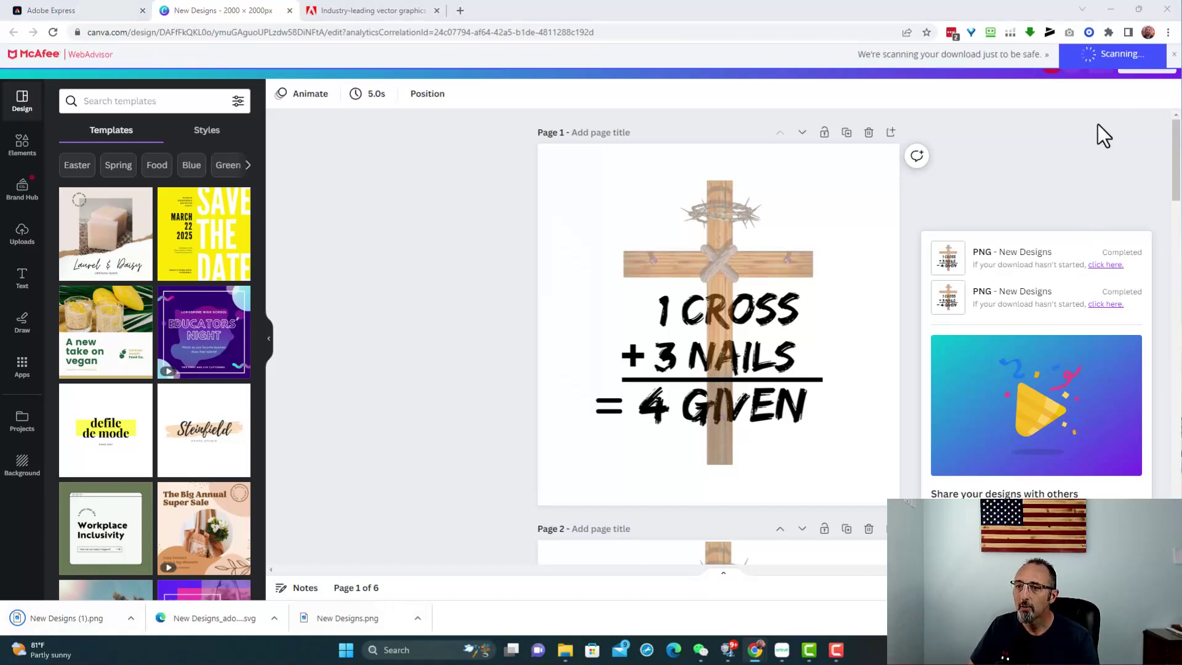
pyautogui.click(1105, 184)
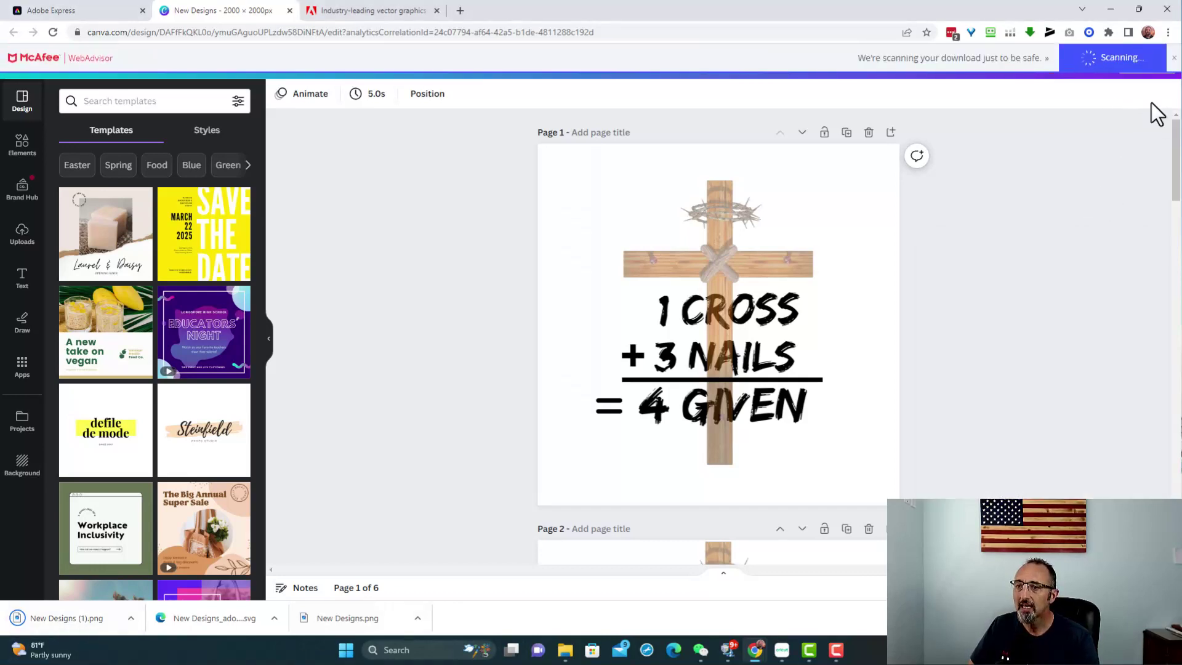
# Step: Download the design again as a PNG with transparent background turned off
pyautogui.click(1172, 69)
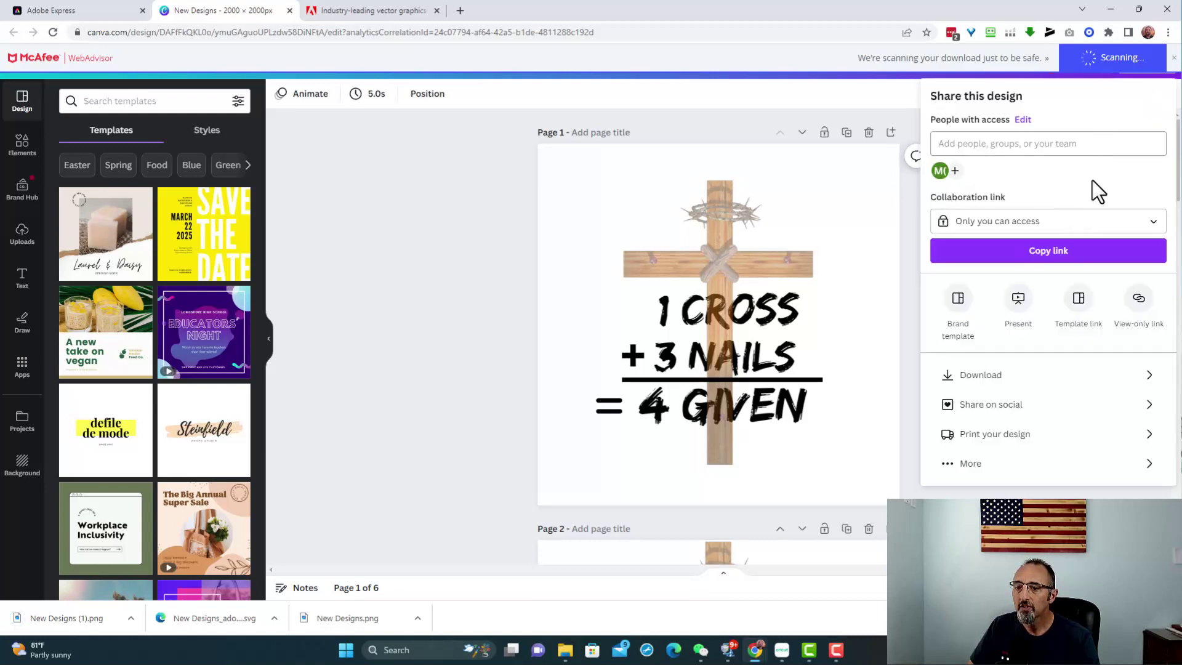
pyautogui.click(985, 382)
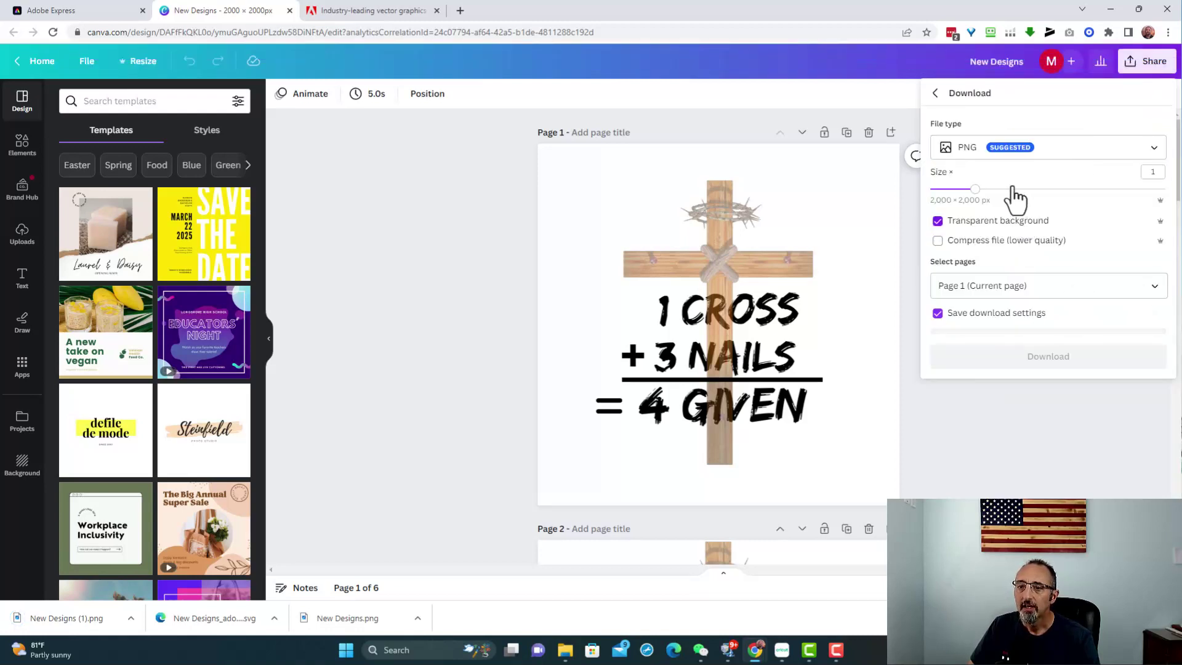
pyautogui.click(938, 222)
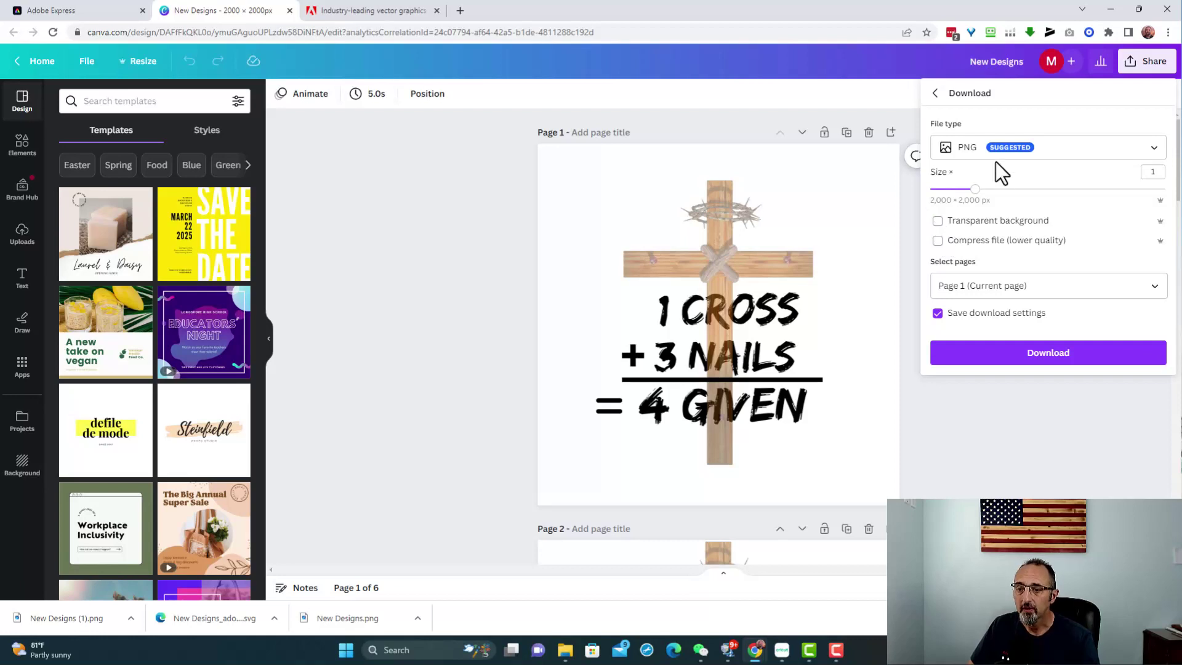
pyautogui.click(1046, 359)
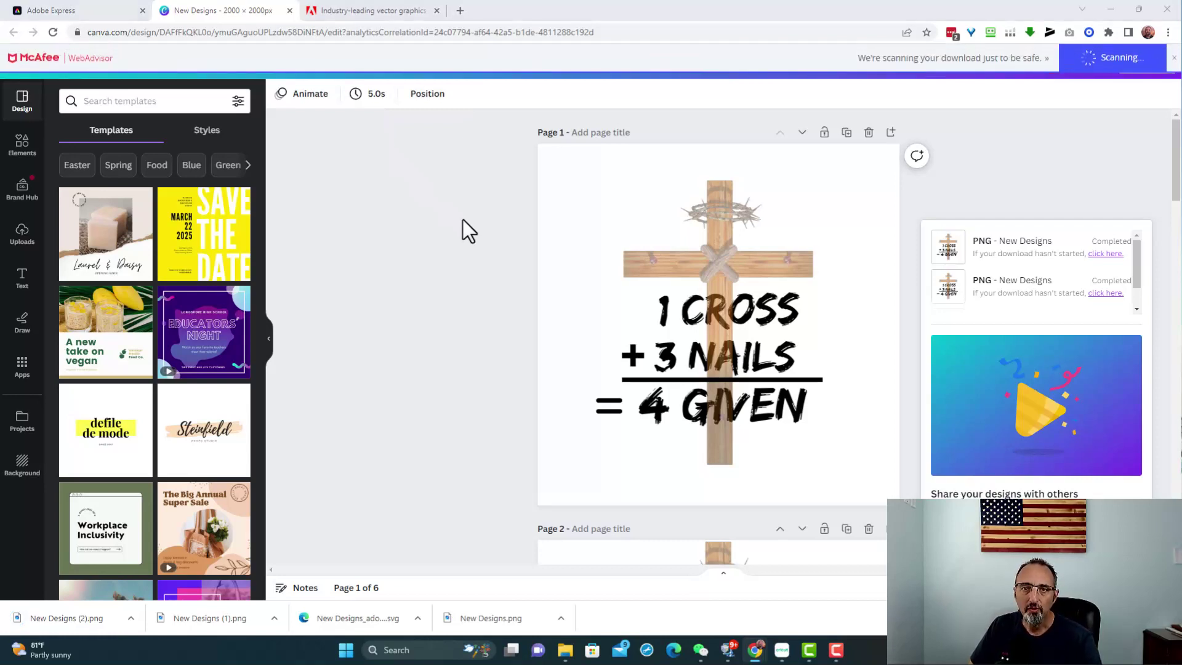
pyautogui.click(1173, 59)
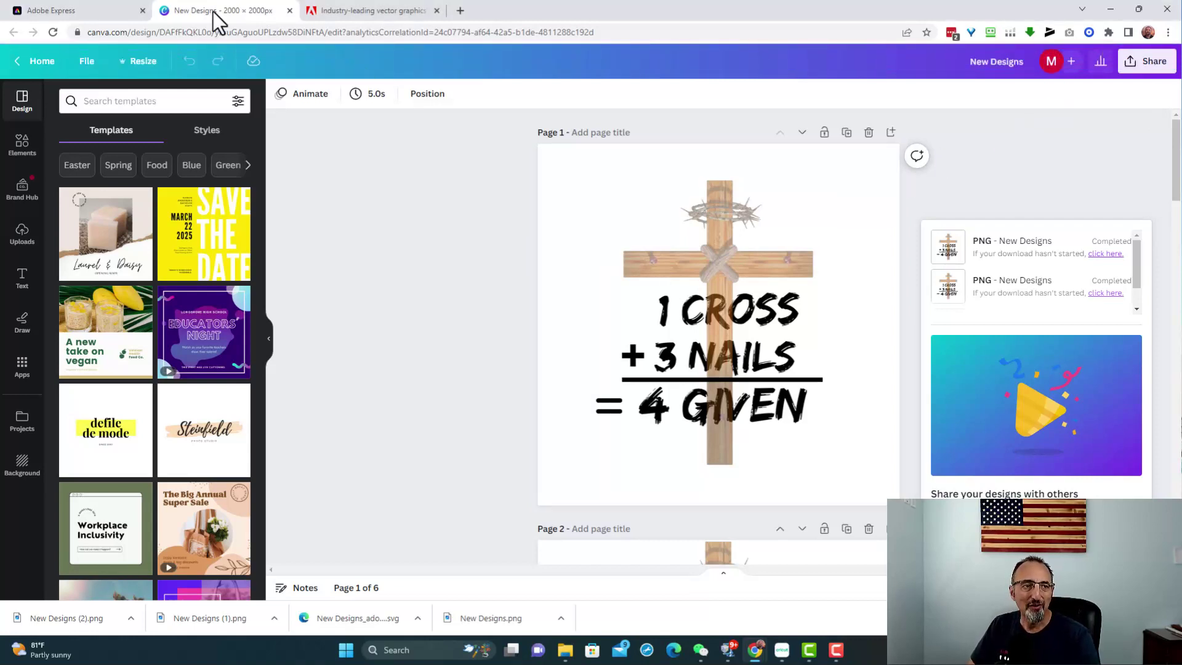
# Step: Drop the downloaded cross PNG from the download bar onto Adobe Express's Convert to SVG zone
pyautogui.click(80, 12)
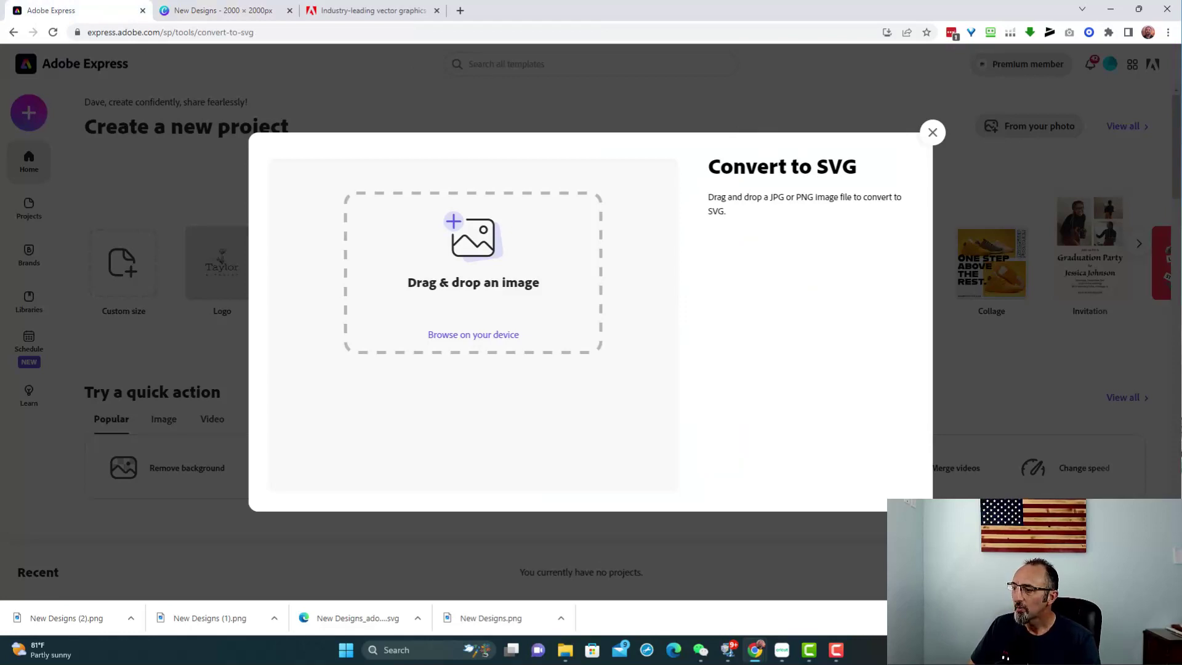
pyautogui.moveTo(66, 618); pyautogui.dragTo(466, 301)
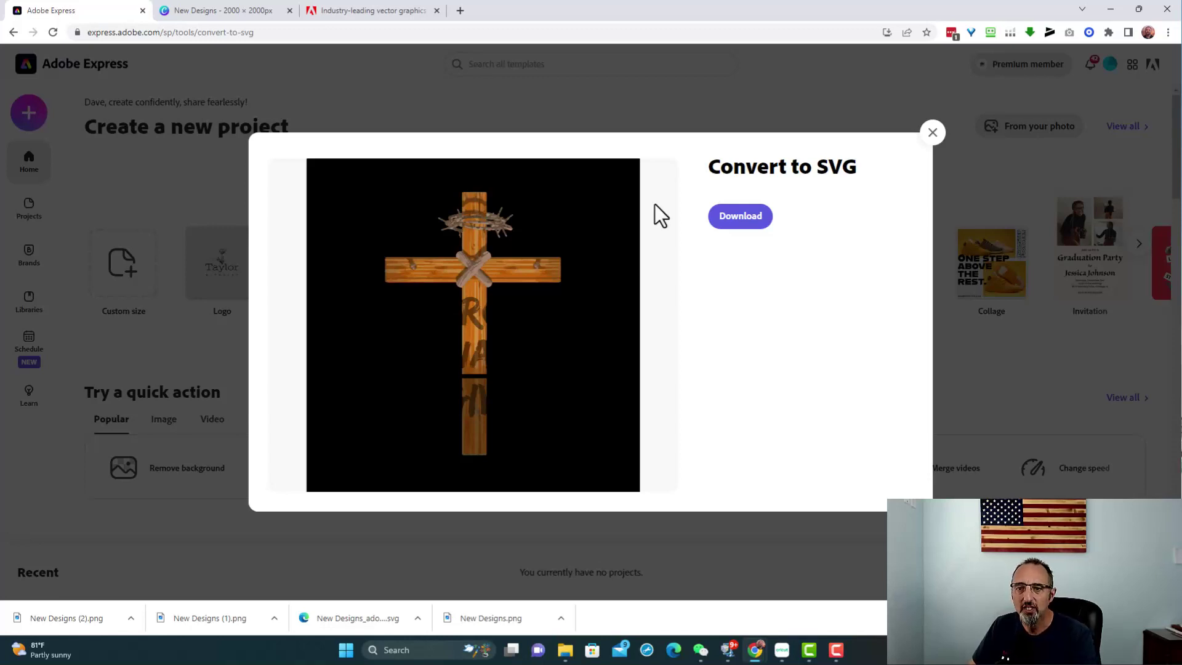
# Step: Close the first result and load the other cross PNG into a fresh Convert to SVG
pyautogui.click(933, 132)
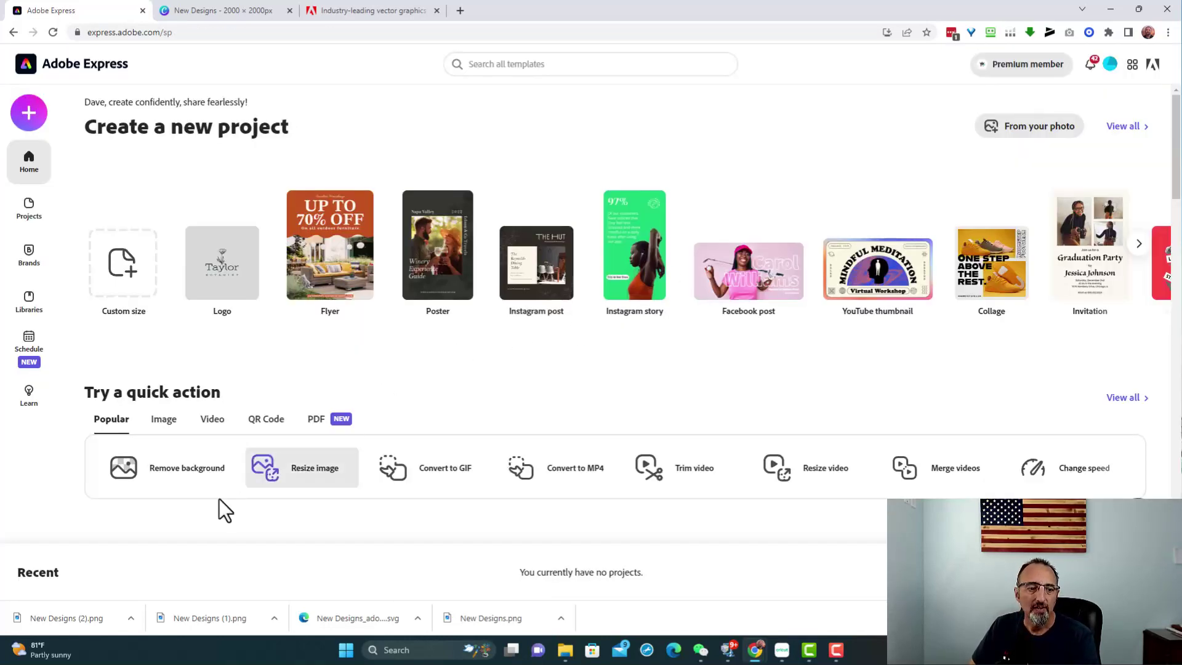
pyautogui.click(1124, 399)
pyautogui.click(312, 463)
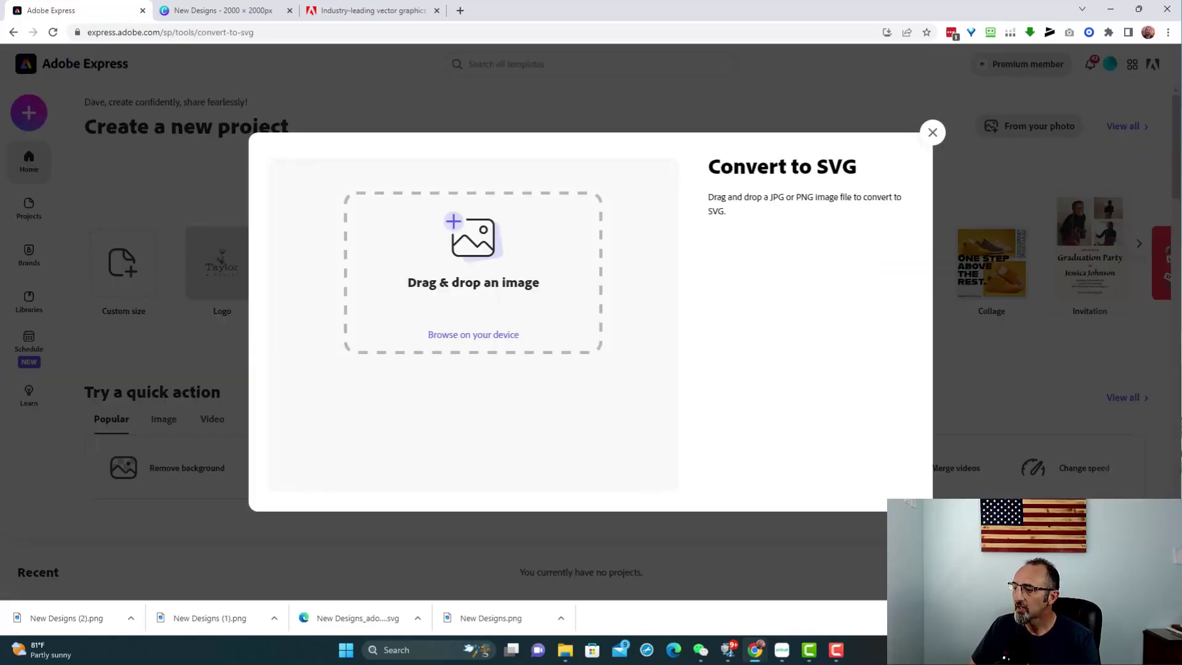
pyautogui.moveTo(1003, 356); pyautogui.dragTo(500, 290)
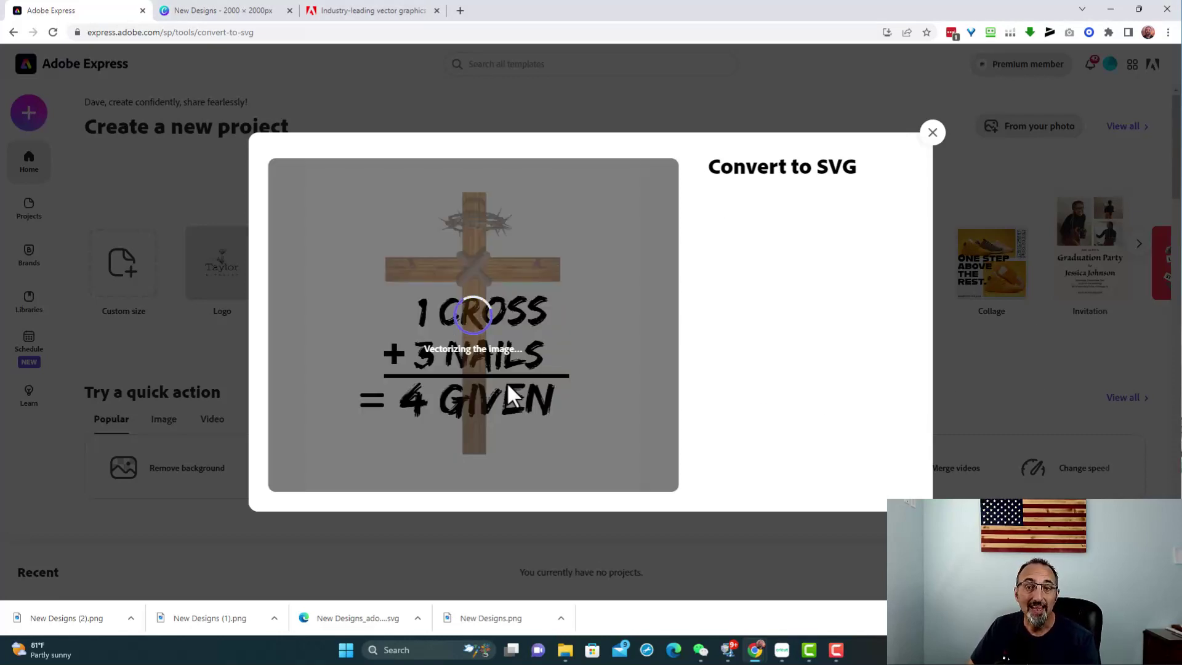
pyautogui.click(235, 10)
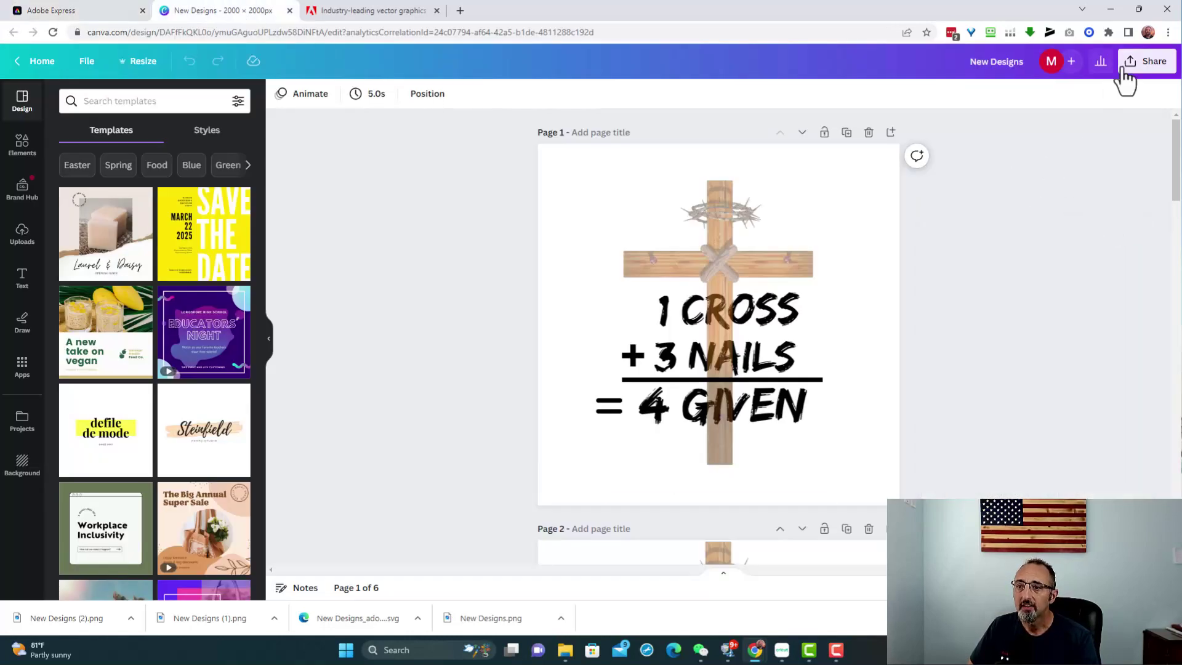
# Step: Check Canva's PNG download settings without downloading, then return to the Adobe Express conversion
pyautogui.click(1124, 64)
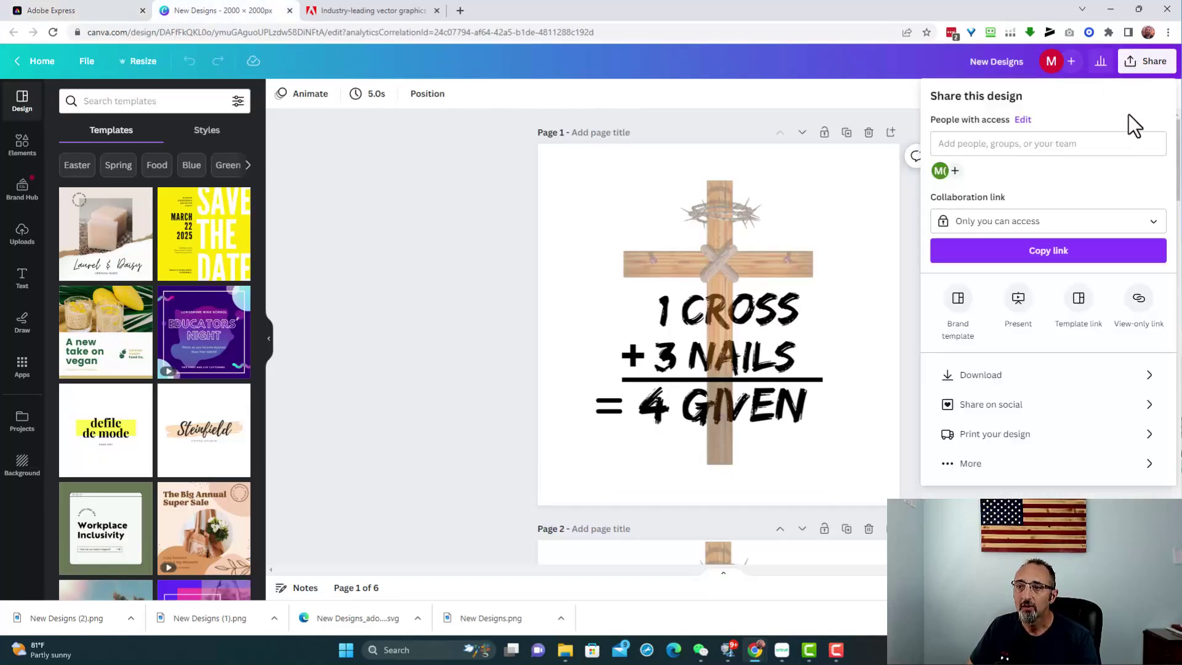
pyautogui.click(1009, 379)
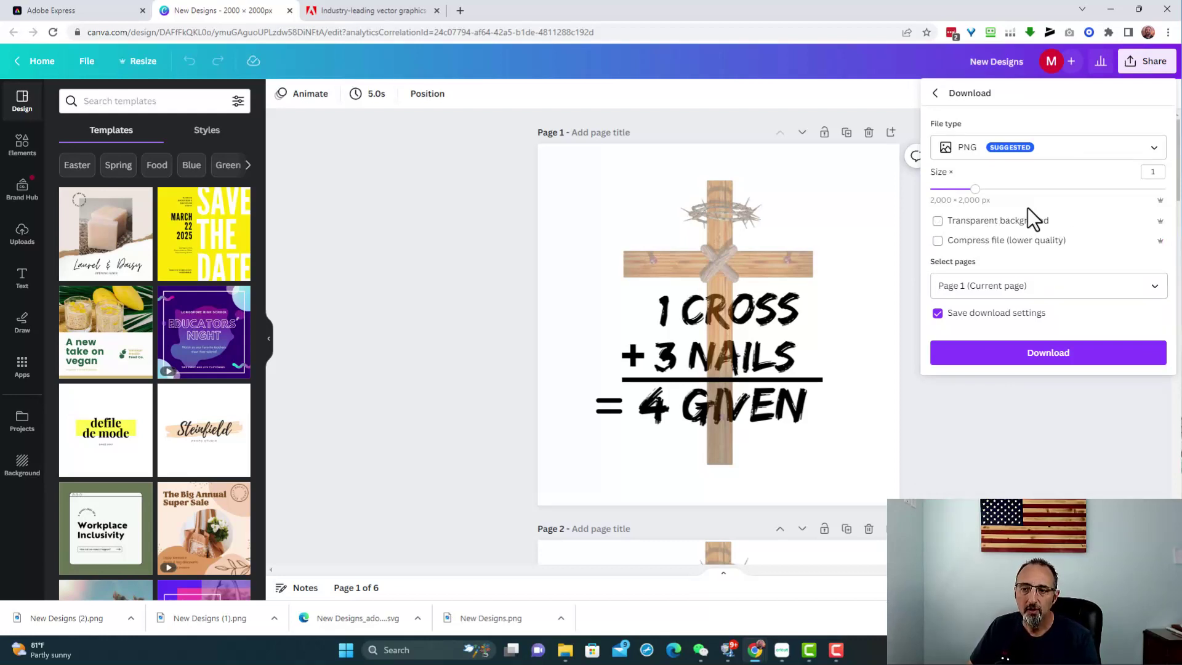
pyautogui.click(1077, 450)
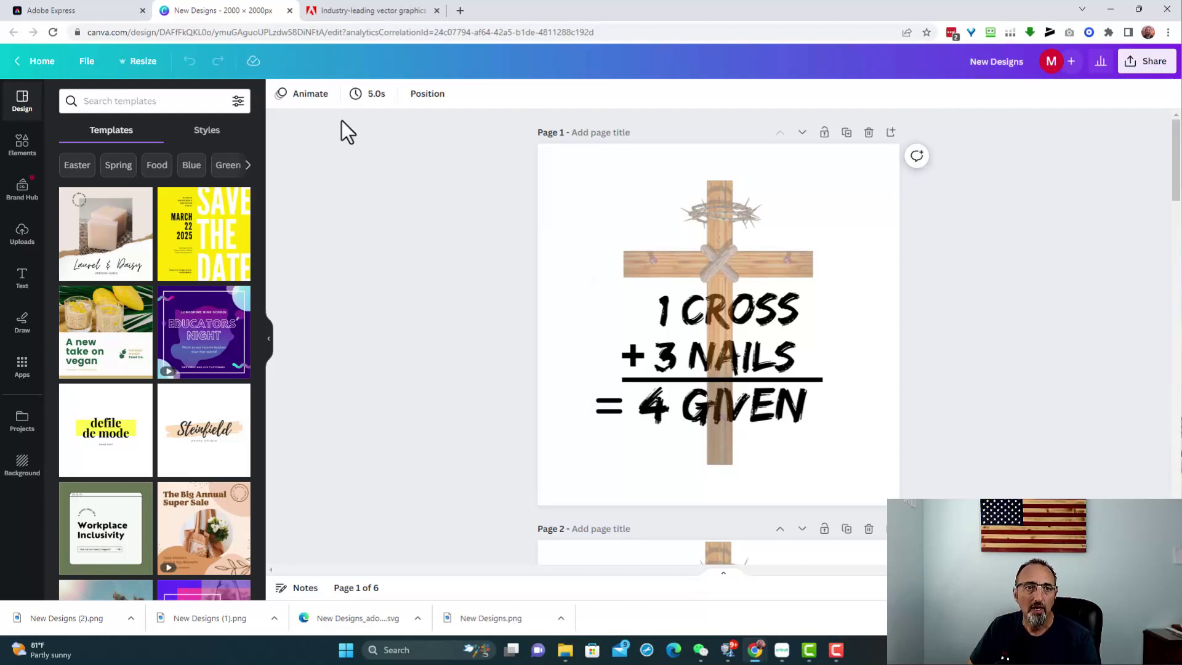
pyautogui.click(93, 11)
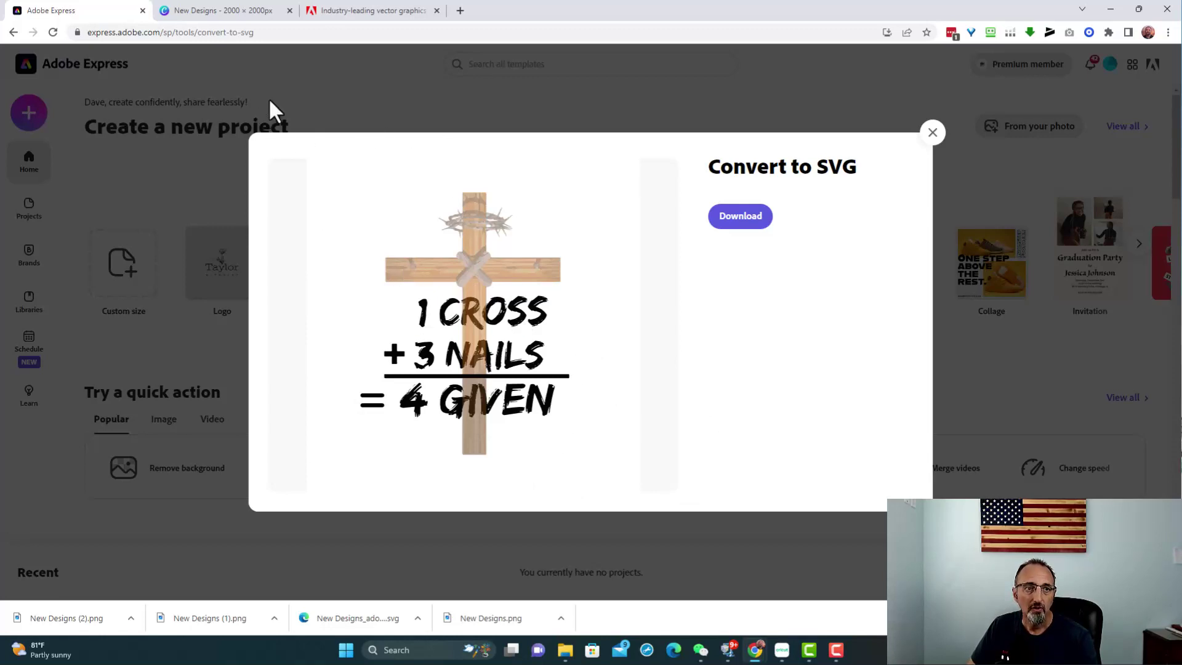
# Step: Compare the SVG preview against the Canva original, then download the converted cross SVG
pyautogui.click(240, 10)
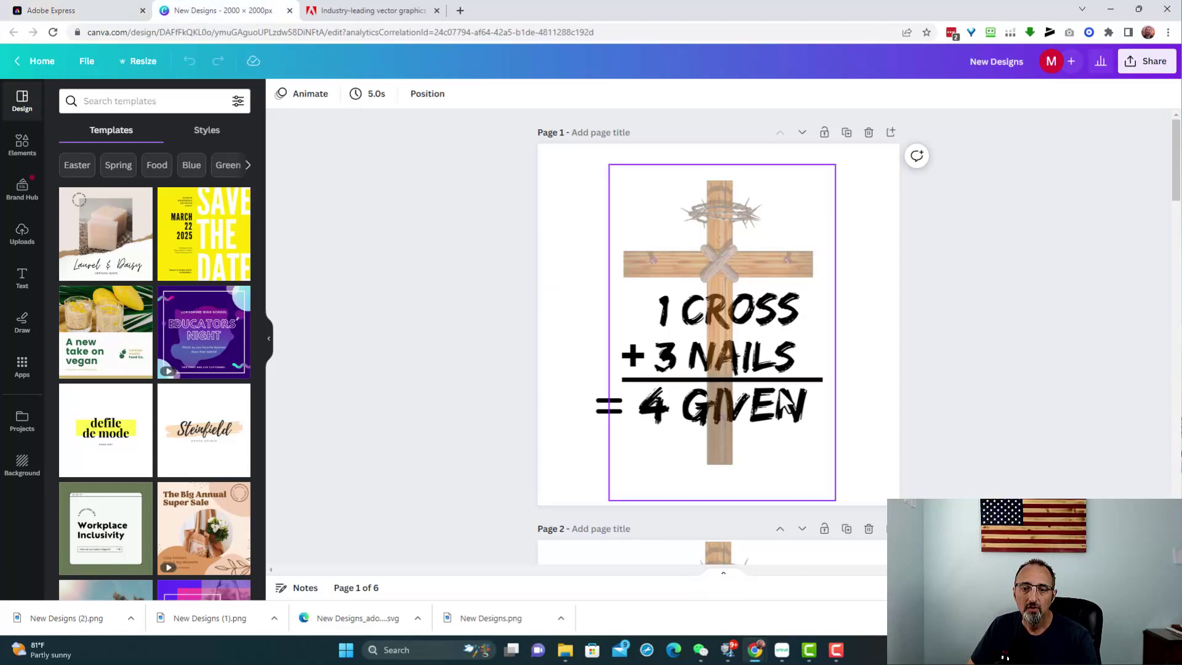
pyautogui.click(102, 13)
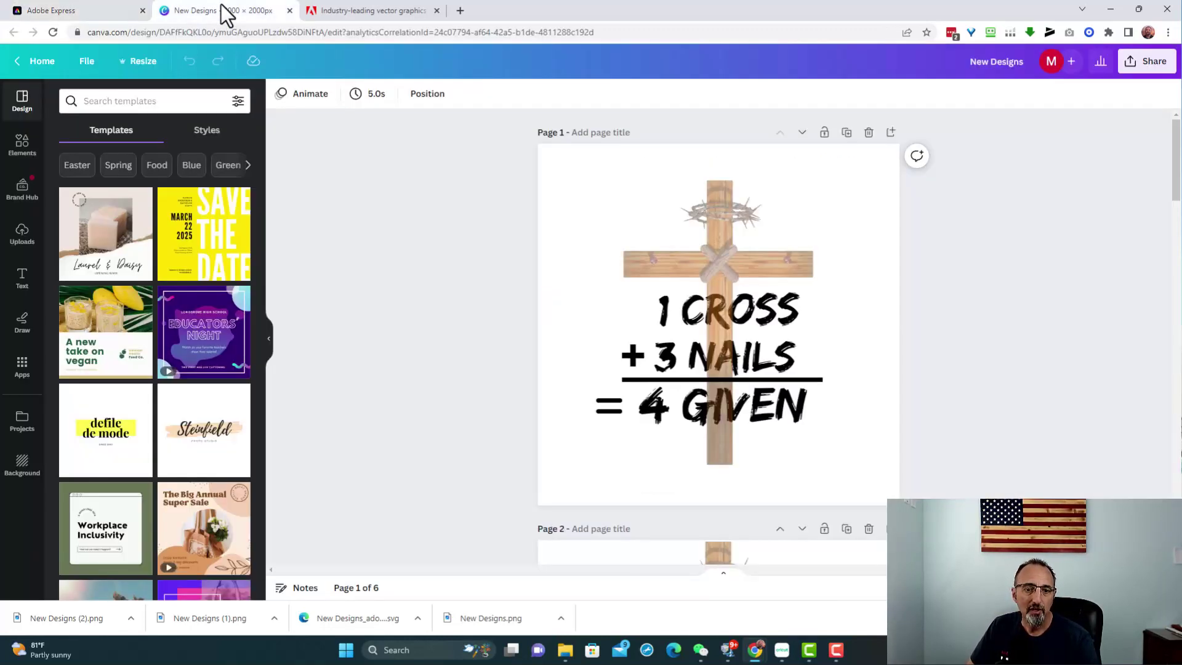
pyautogui.click(221, 11)
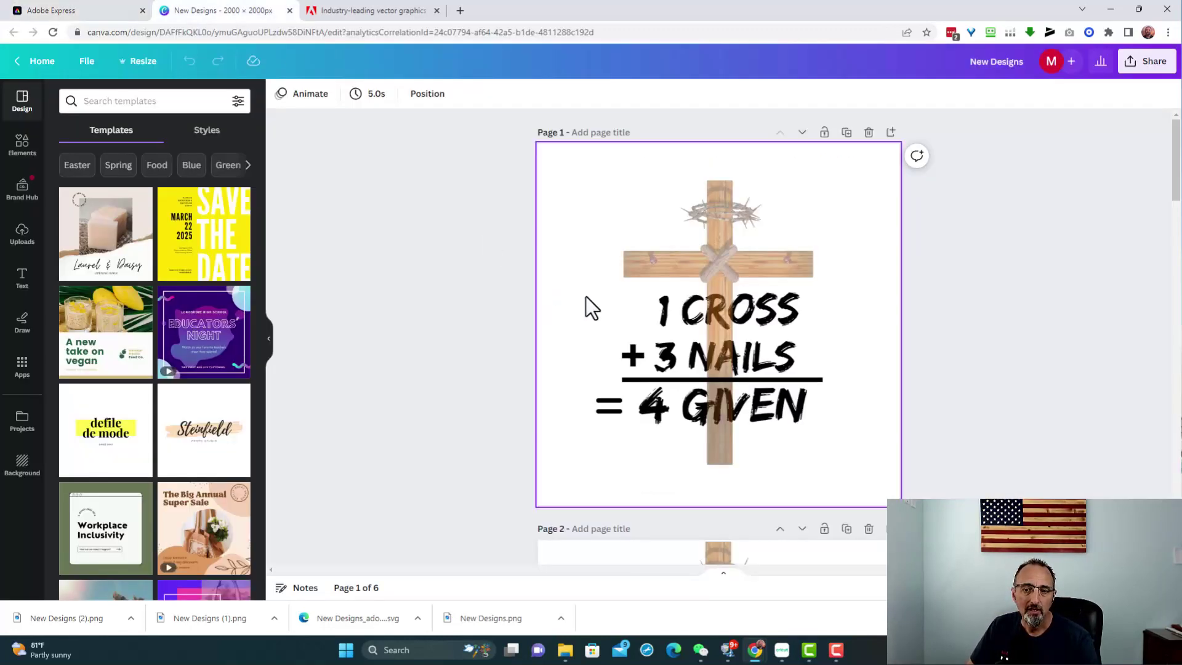
pyautogui.click(98, 11)
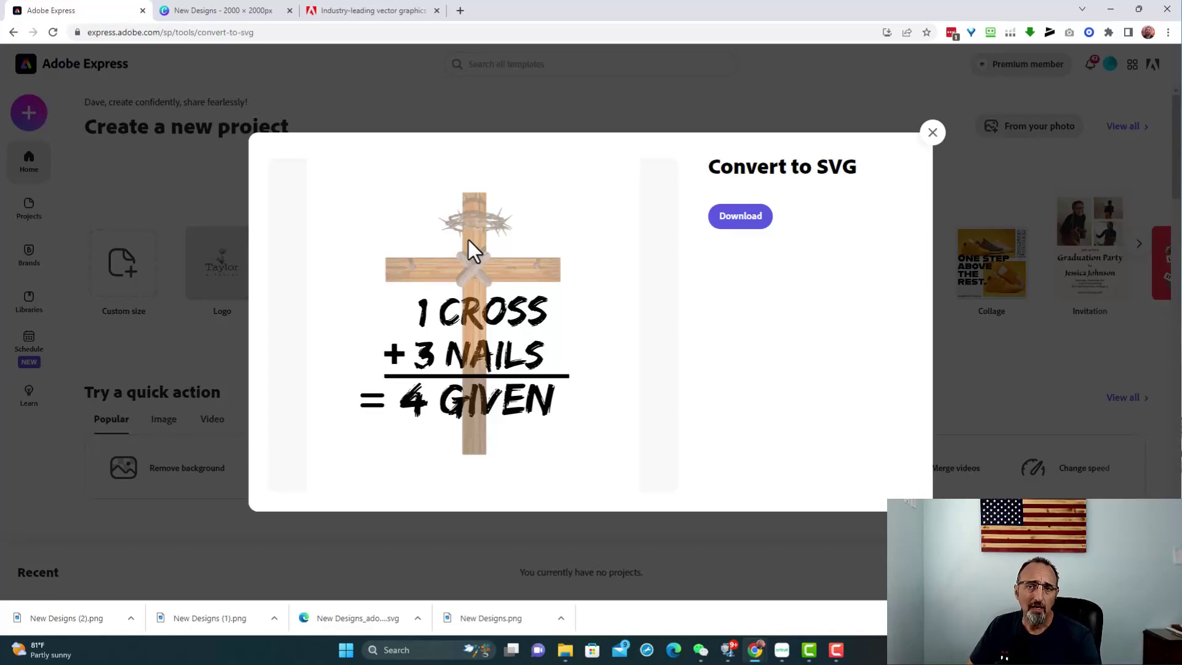
pyautogui.click(740, 221)
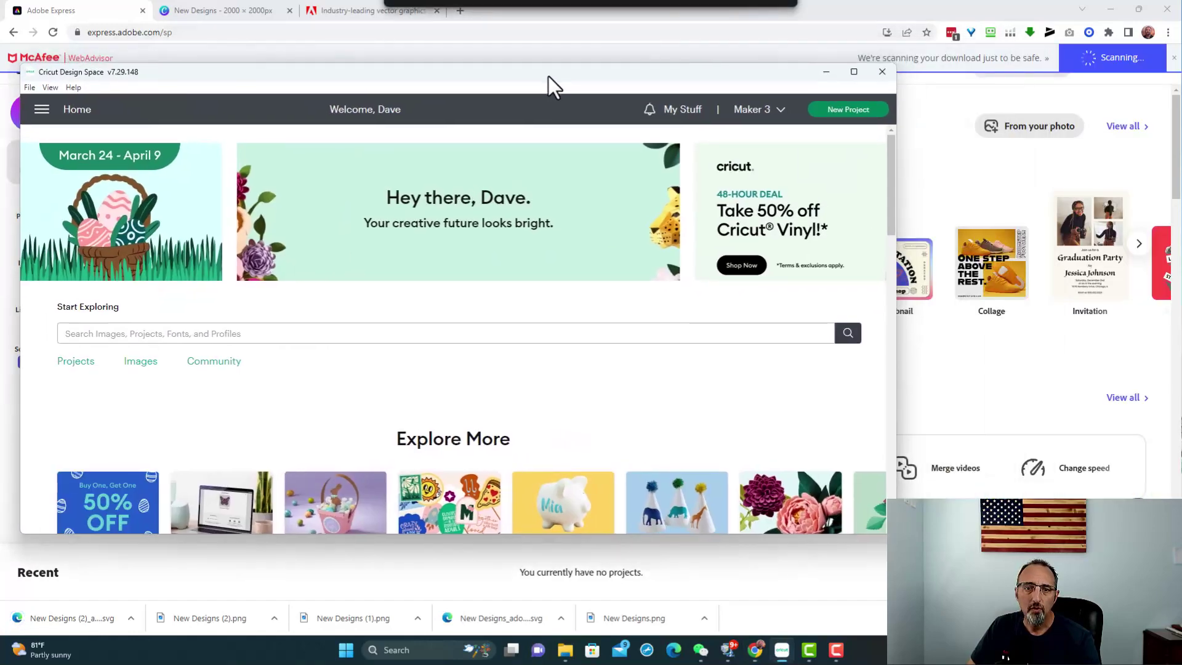
pyautogui.moveTo(548, 77); pyautogui.dragTo(685, 73)
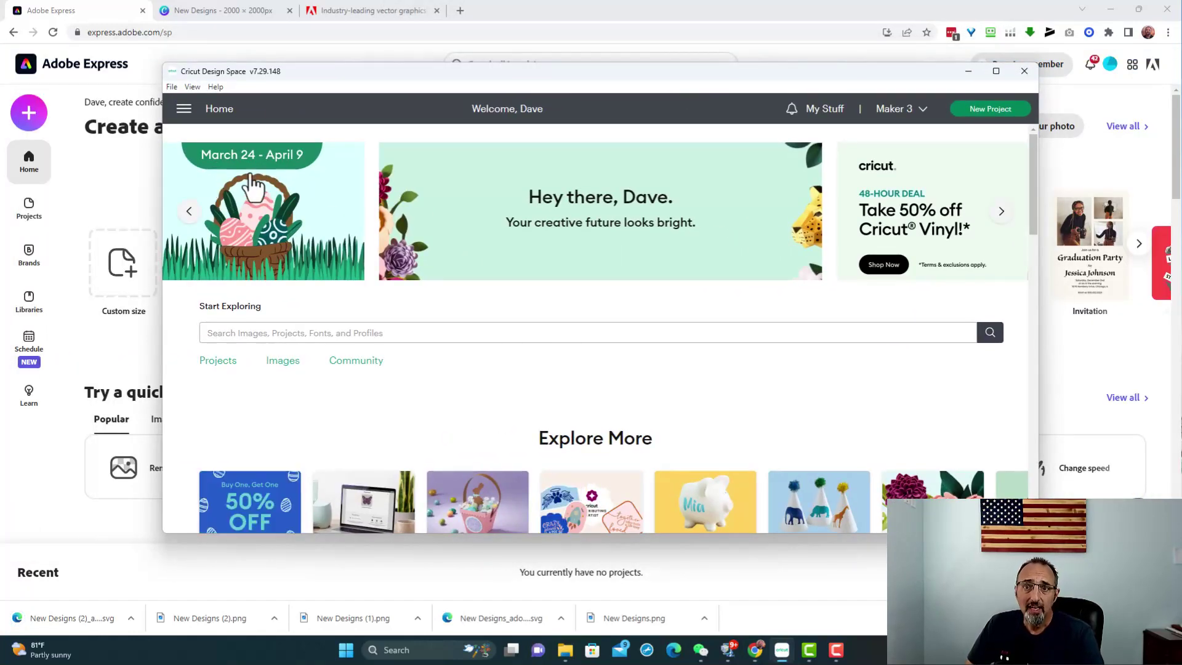
# Step: Move from Cricut's Home page to the Canvas through the hamburger side menu
pyautogui.click(184, 111)
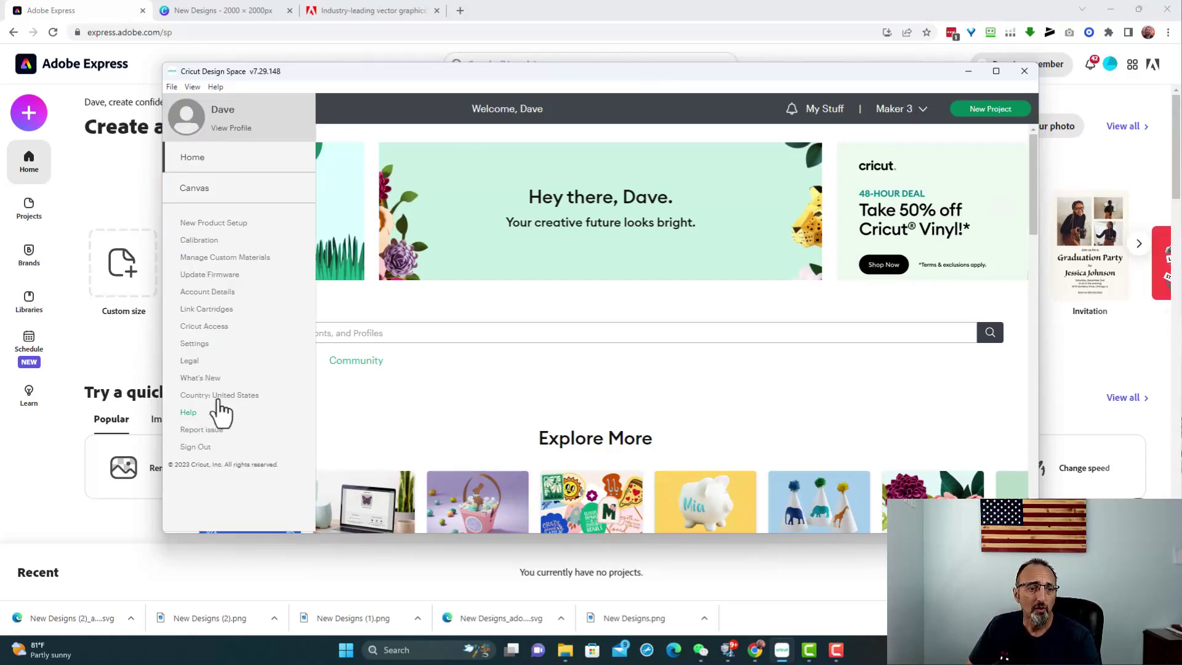
pyautogui.click(190, 161)
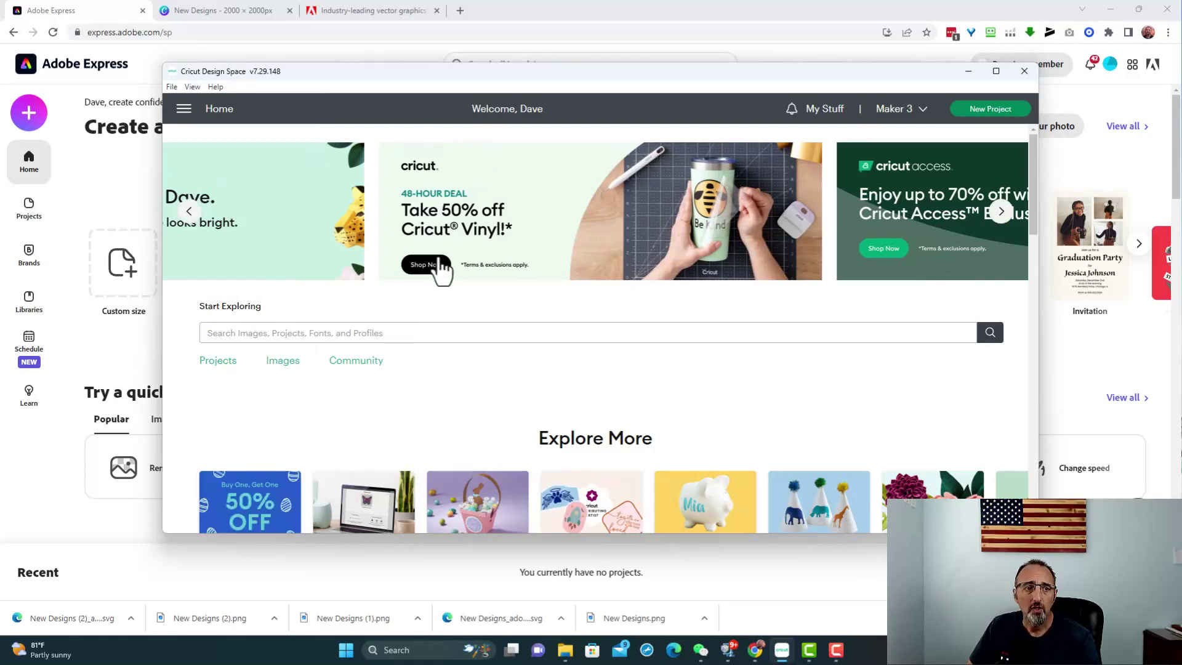
pyautogui.click(184, 108)
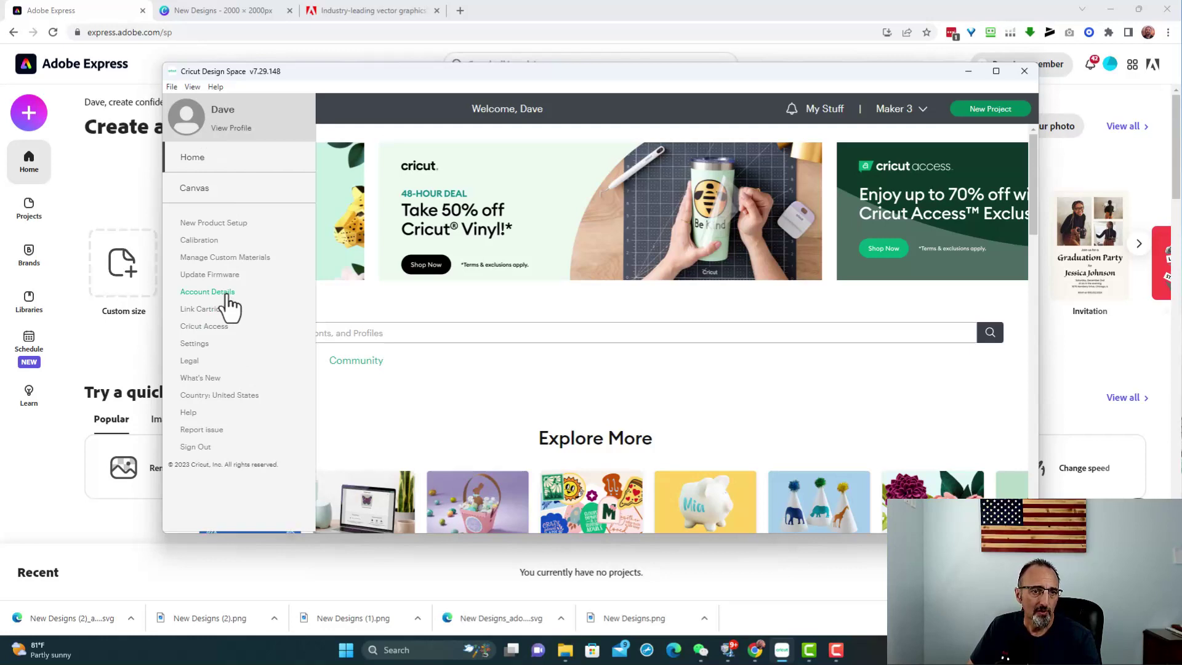
pyautogui.click(192, 157)
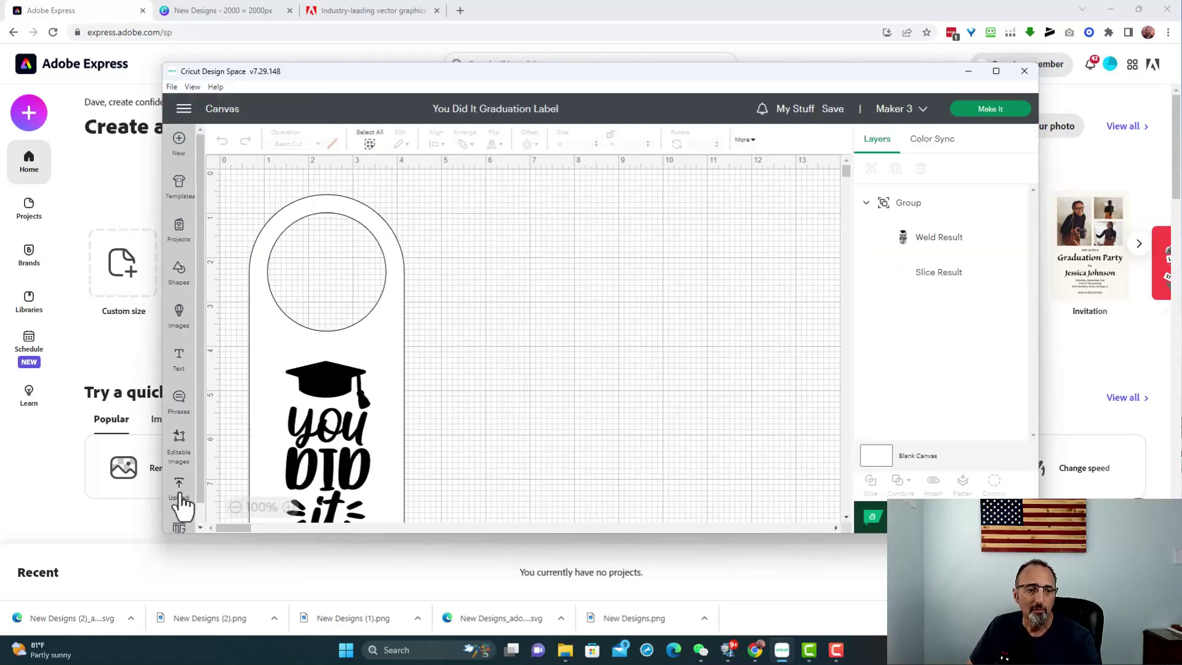
# Step: Start a new project and delete the old cross image from recent uploads
pyautogui.click(184, 149)
pyautogui.click(179, 488)
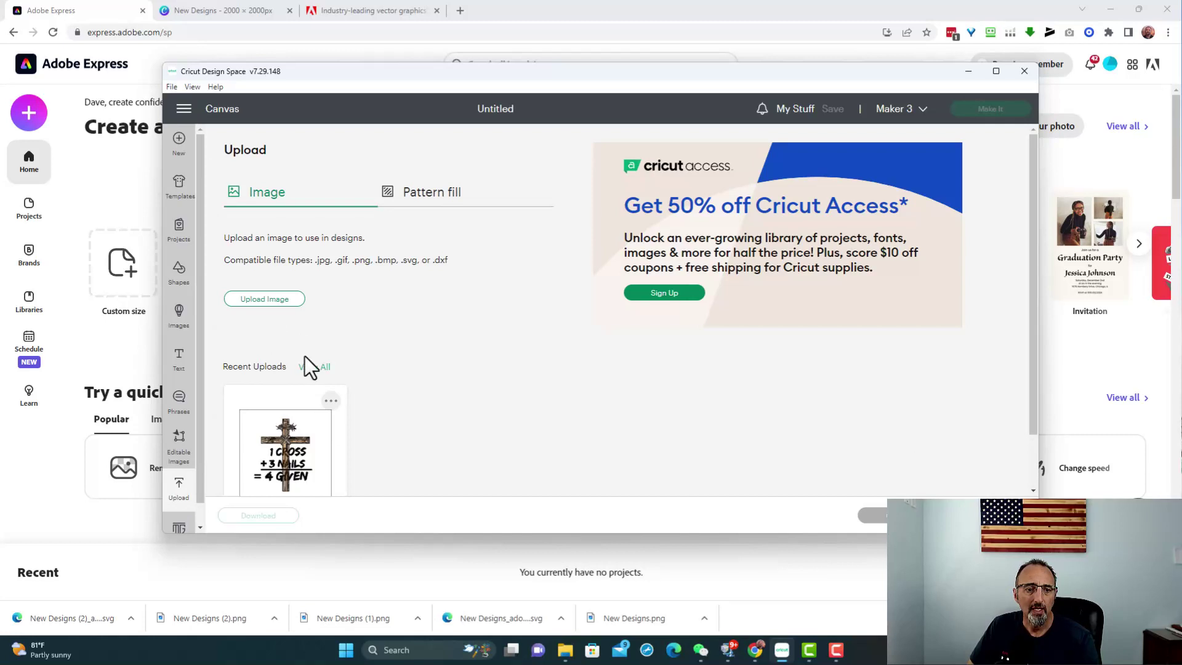
pyautogui.click(330, 400)
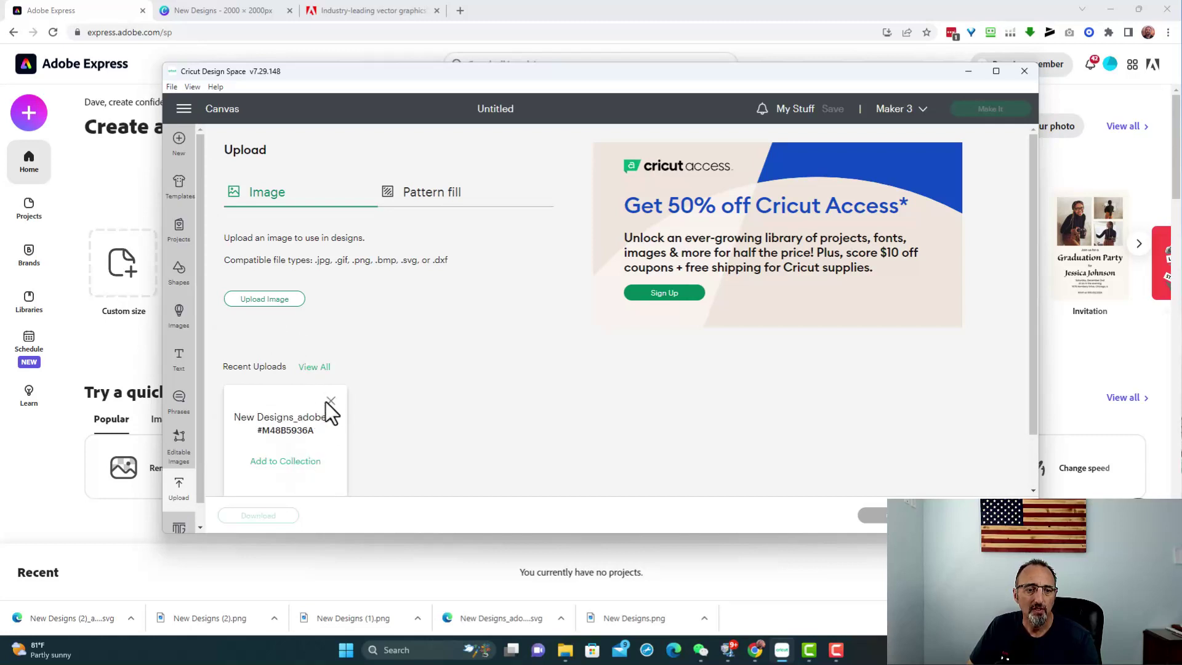
pyautogui.click(331, 400)
pyautogui.click(330, 400)
pyautogui.scroll(-1, 335, 411)
pyautogui.click(292, 465)
pyautogui.click(622, 363)
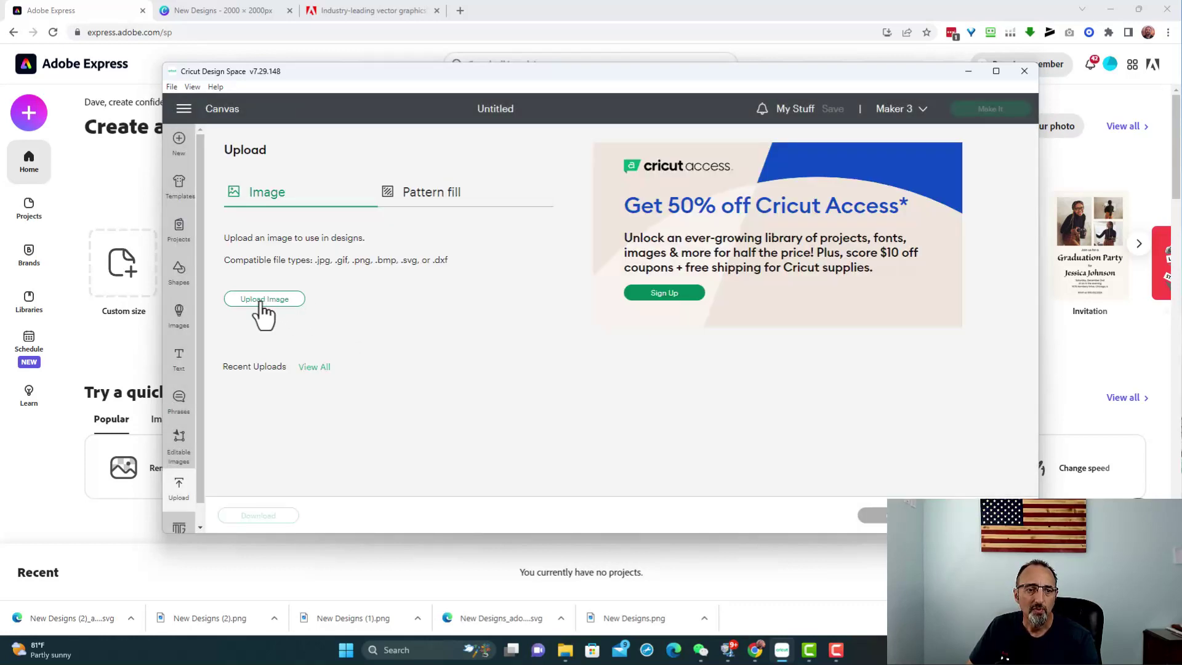
# Step: Upload New Designs (2)_adobe_express SVG from the Downloads folder
pyautogui.click(263, 300)
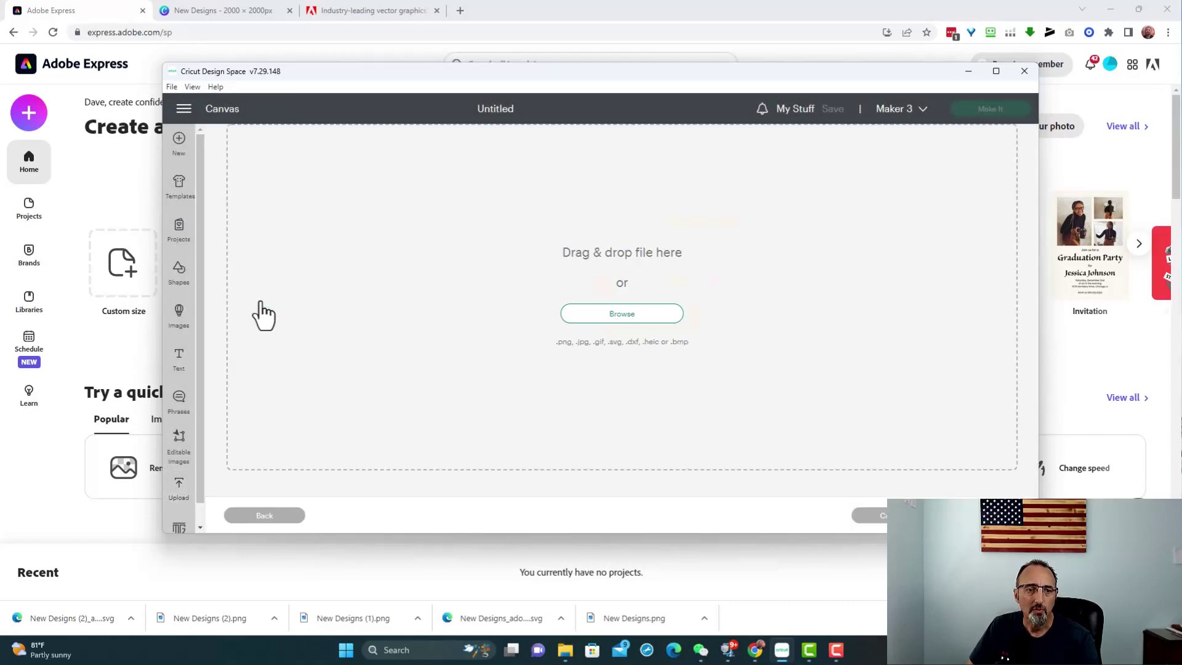
pyautogui.click(620, 315)
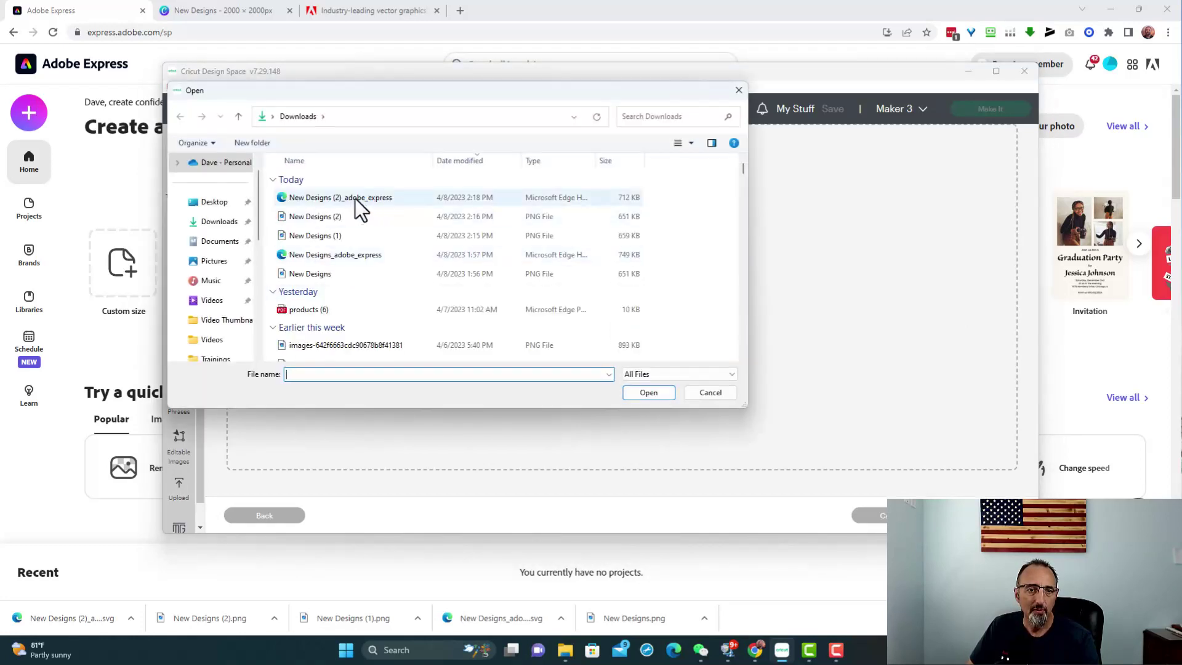
pyautogui.doubleClick(390, 202)
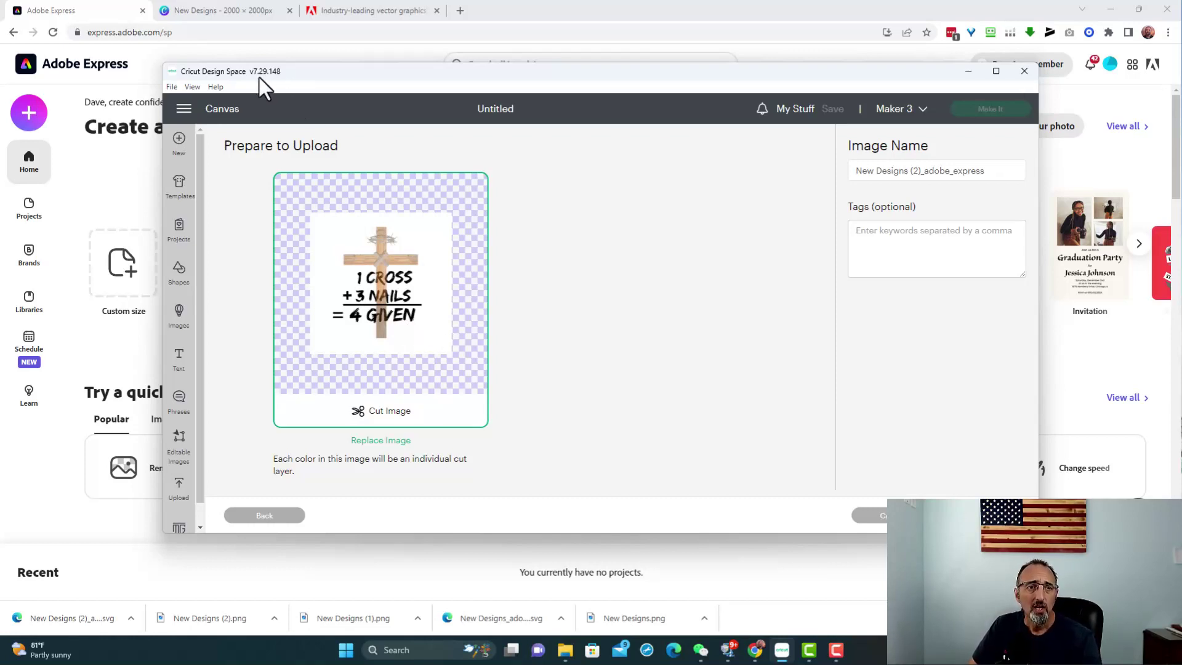
# Step: Bring the browser forward and show the Adobe Illustrator product page
pyautogui.click(301, 51)
pyautogui.click(338, 15)
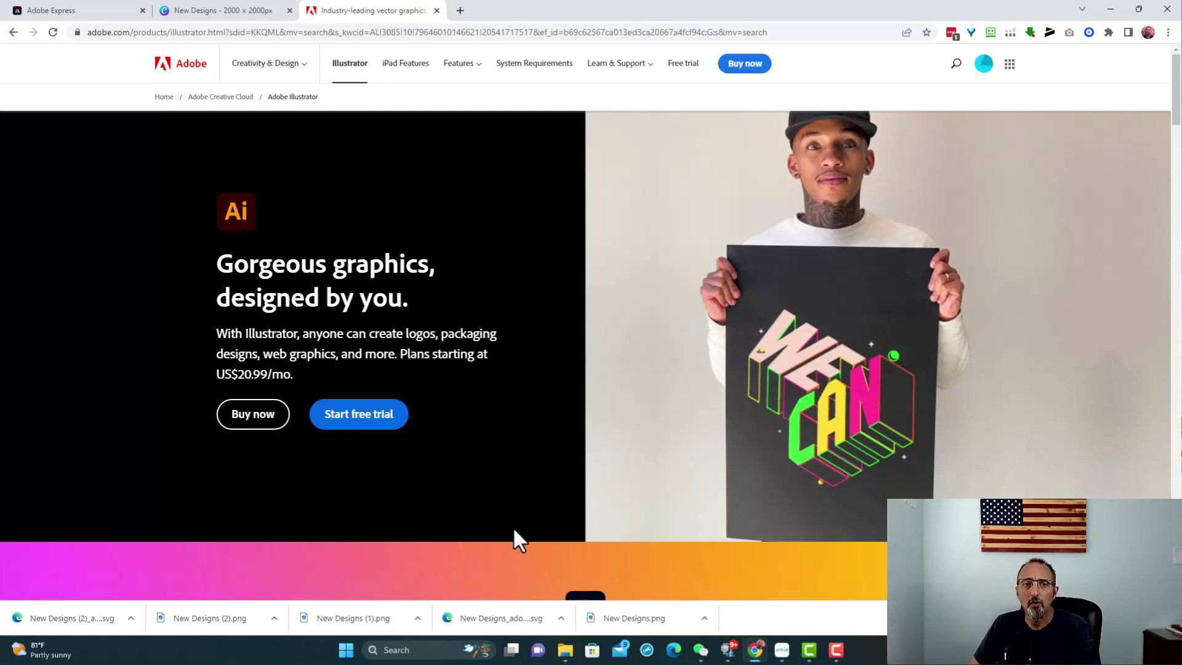
# Step: Return to the Canva cross design tab and bring the Cricut upload screen back to front
pyautogui.click(95, 13)
pyautogui.click(216, 11)
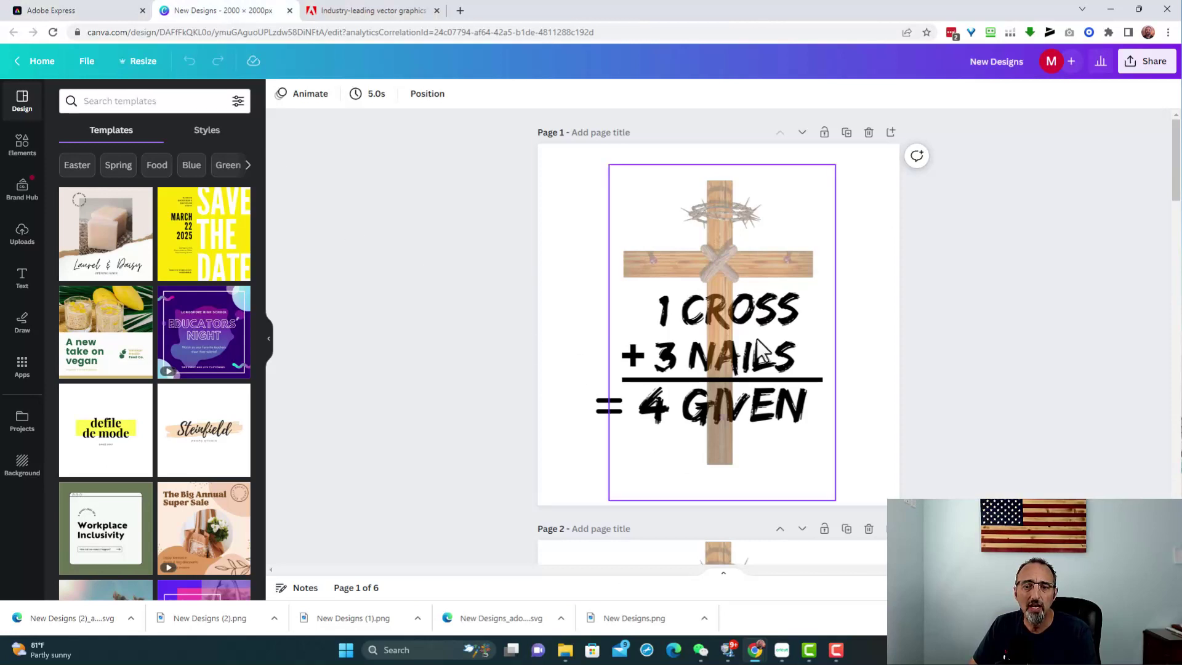
pyautogui.click(782, 652)
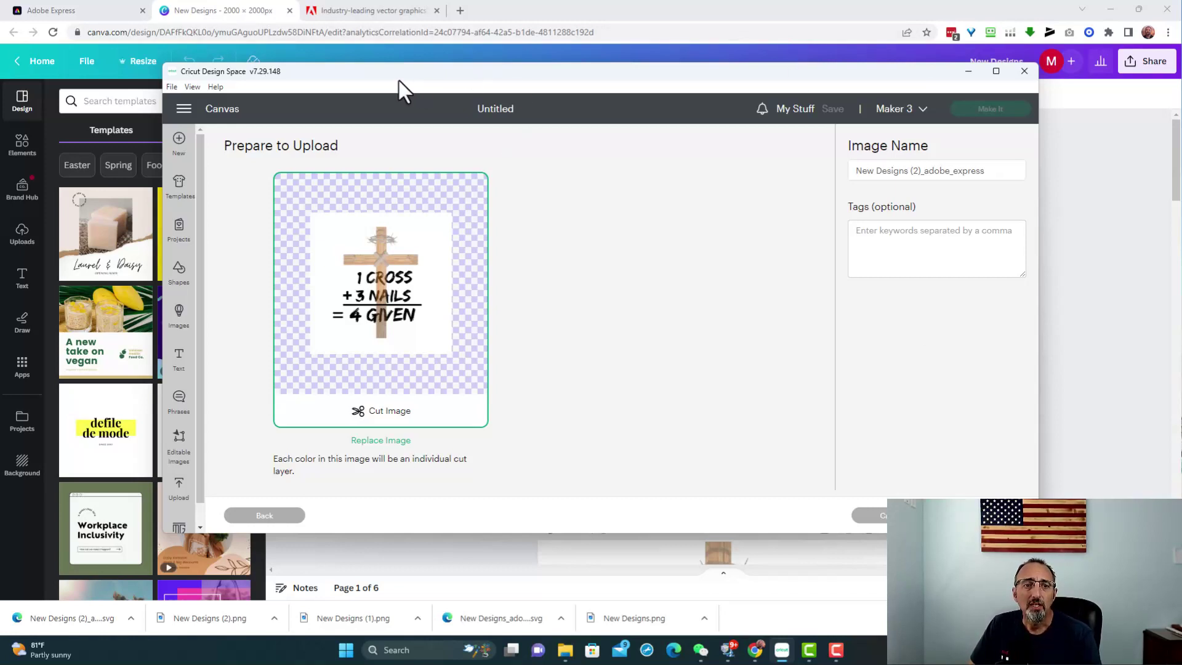
pyautogui.moveTo(398, 87); pyautogui.dragTo(400, 113)
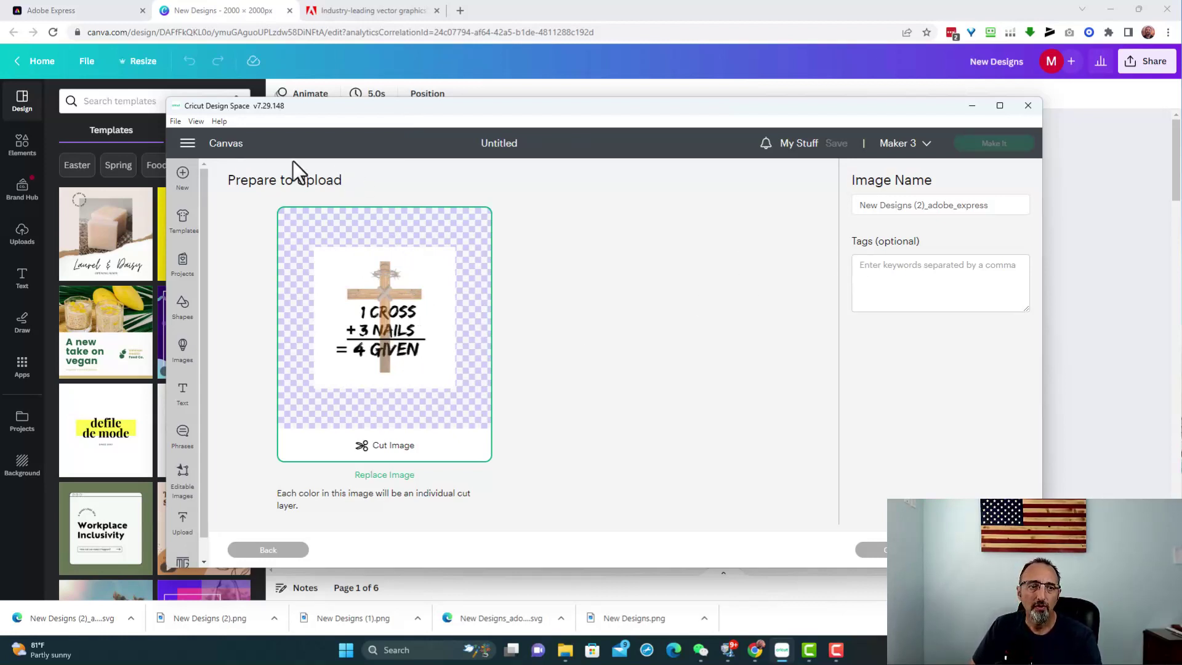
pyautogui.click(174, 120)
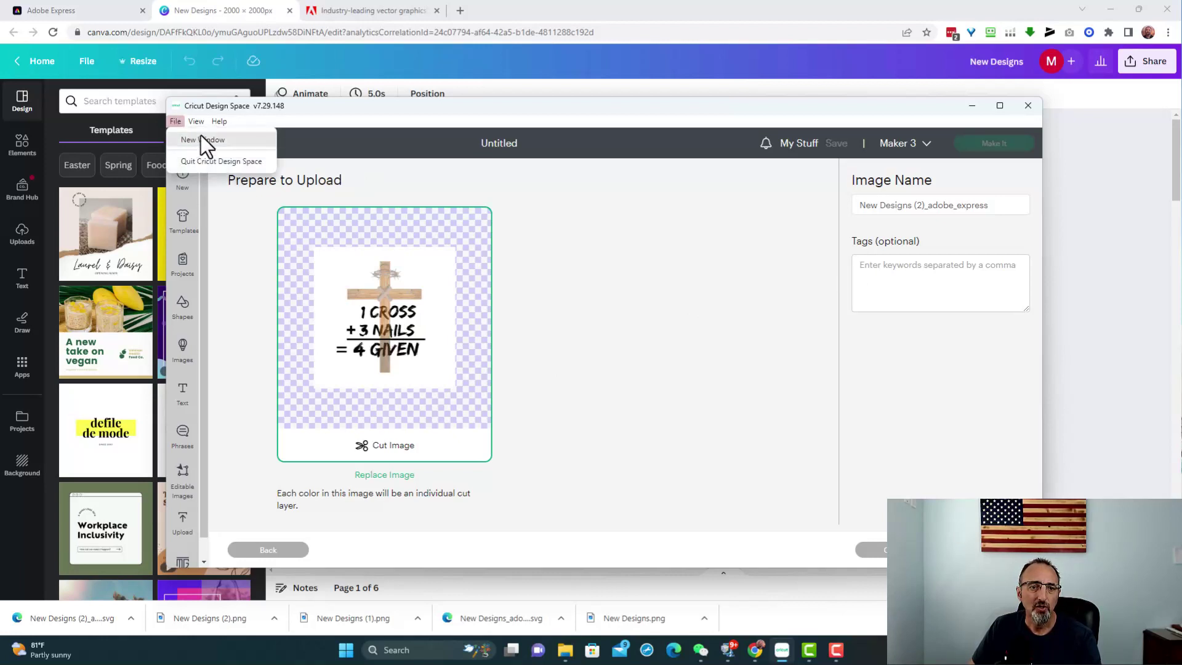
pyautogui.click(754, 356)
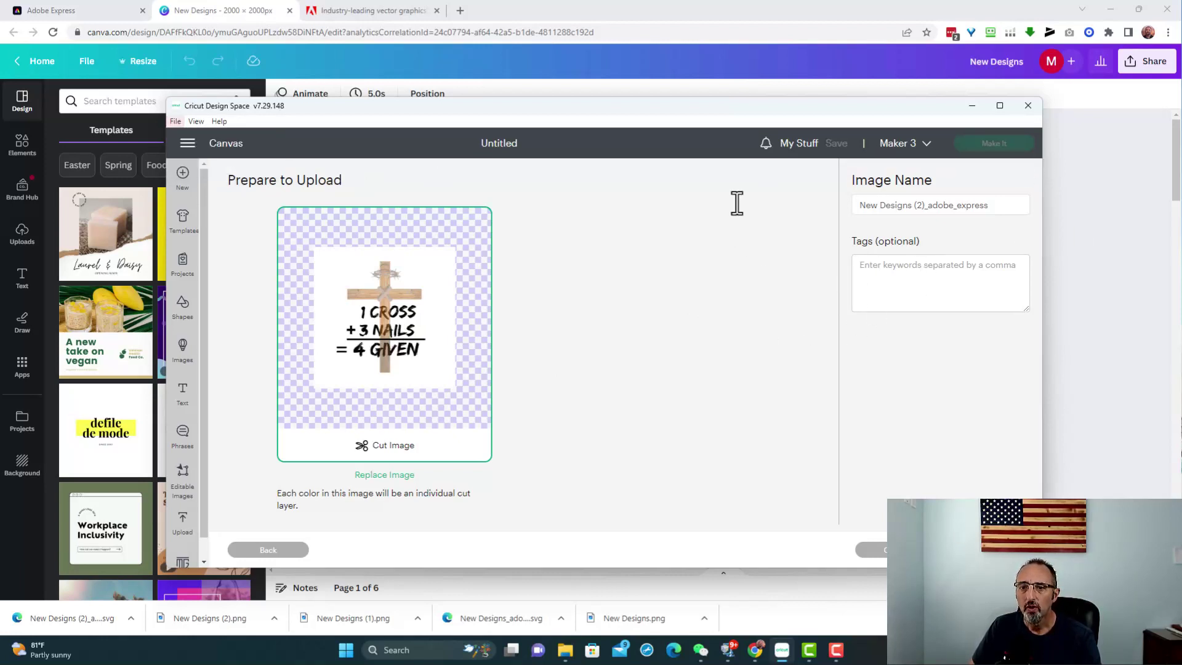
pyautogui.click(924, 144)
pyautogui.click(760, 291)
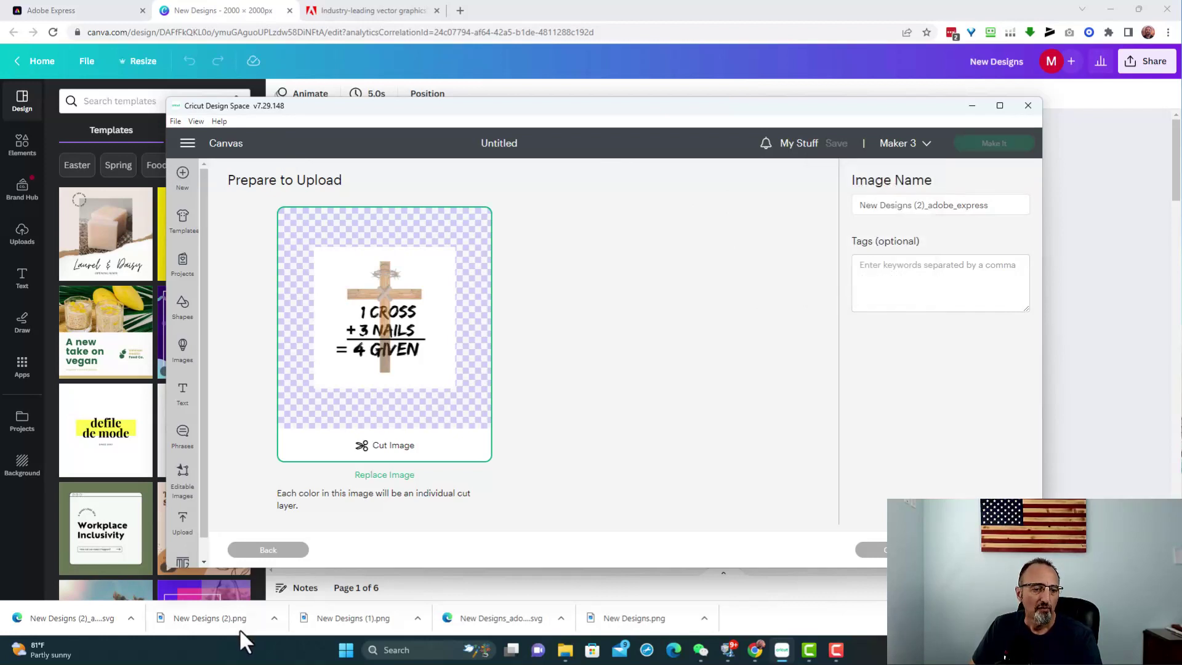
pyautogui.scroll(-1, 192, 520)
pyautogui.scroll(1, 185, 406)
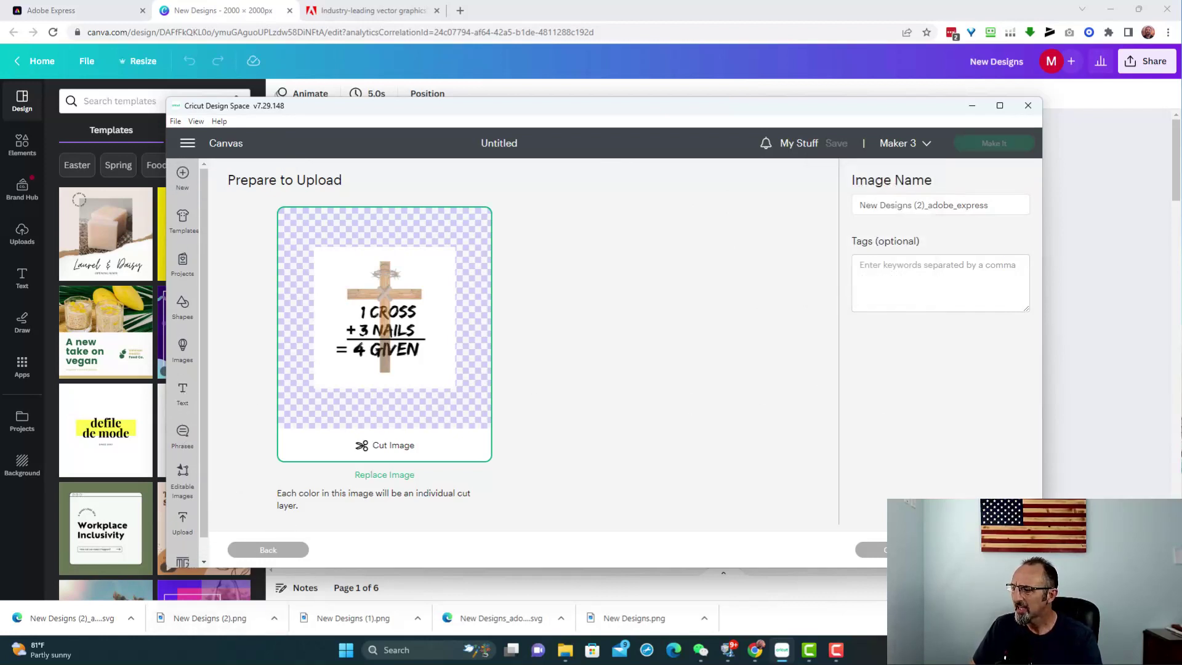